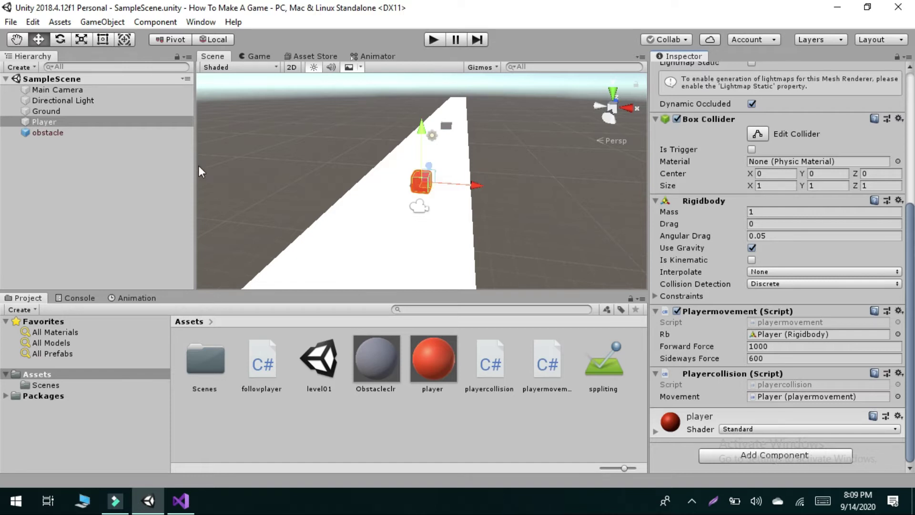
Examine the obstacle and the Player up close in the scene and review their component settings.
left_click(47, 133)
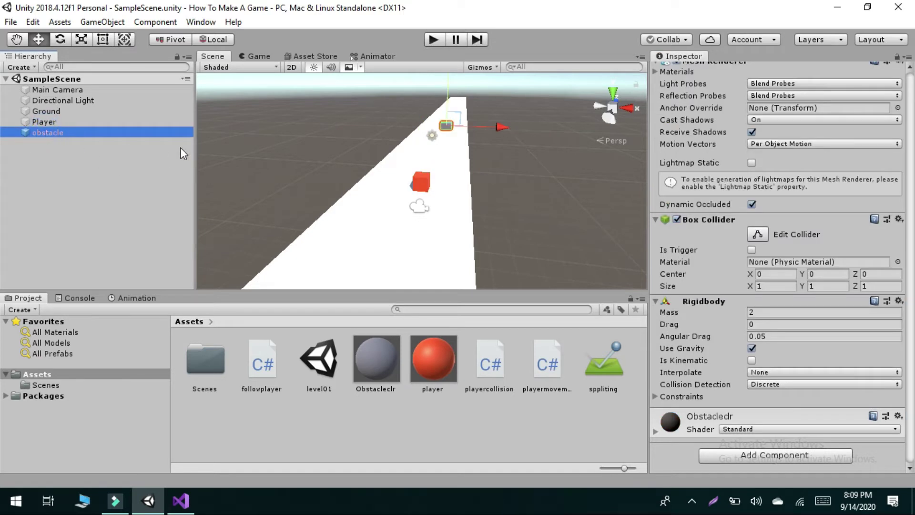
double_click(33, 134)
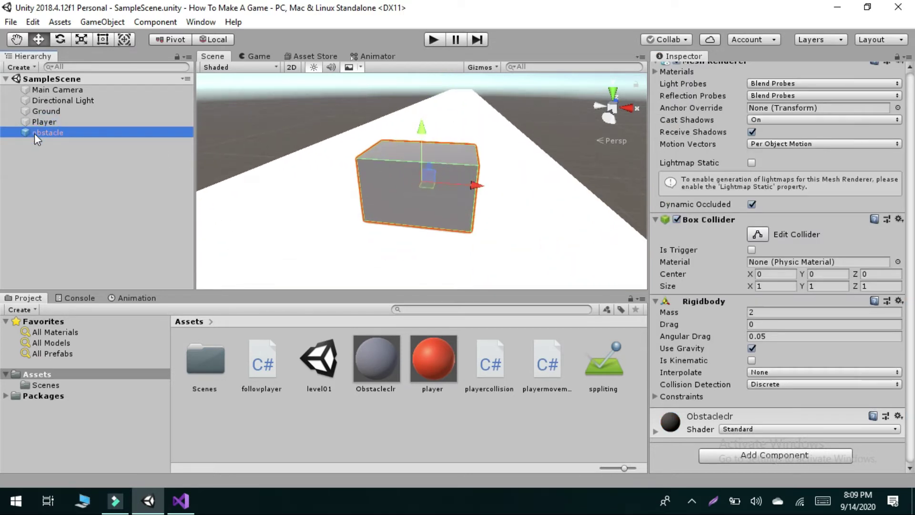
left_click(42, 122)
double_click(42, 122)
scroll(359, 177, "down", 4)
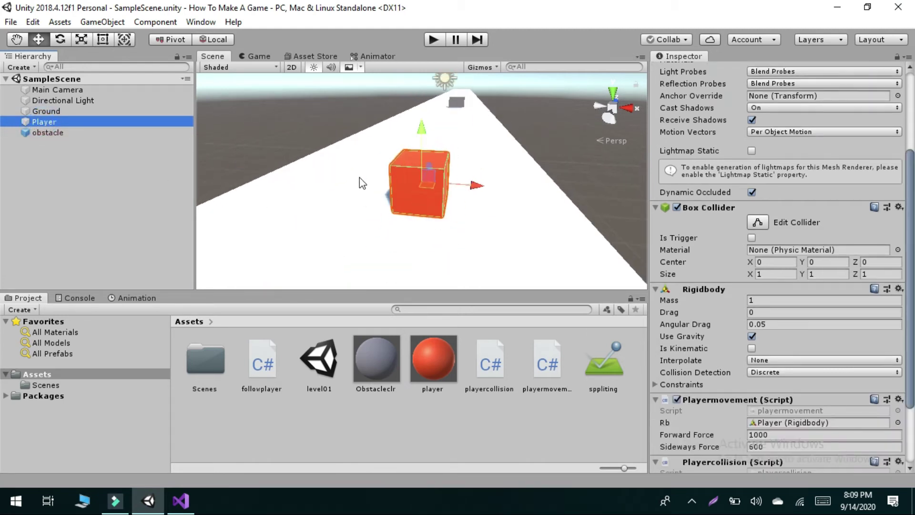
scroll(361, 178, "down", 3)
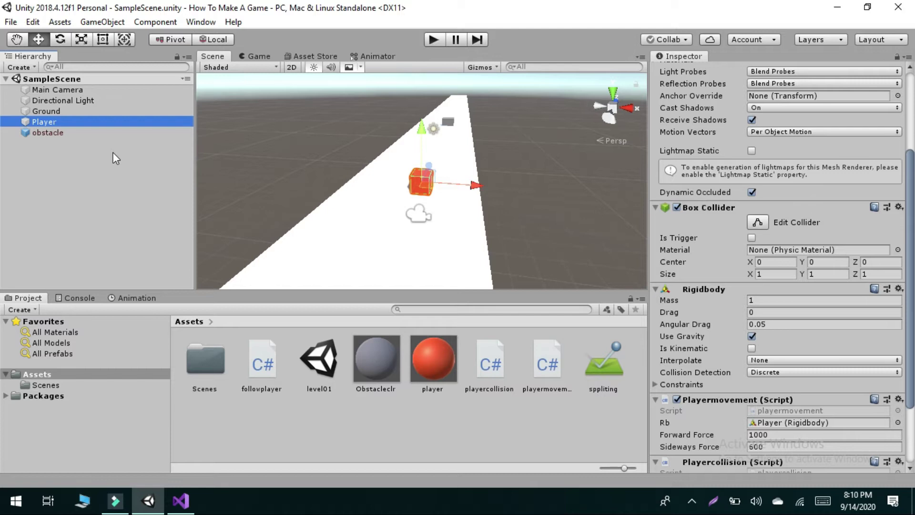
left_click(52, 132)
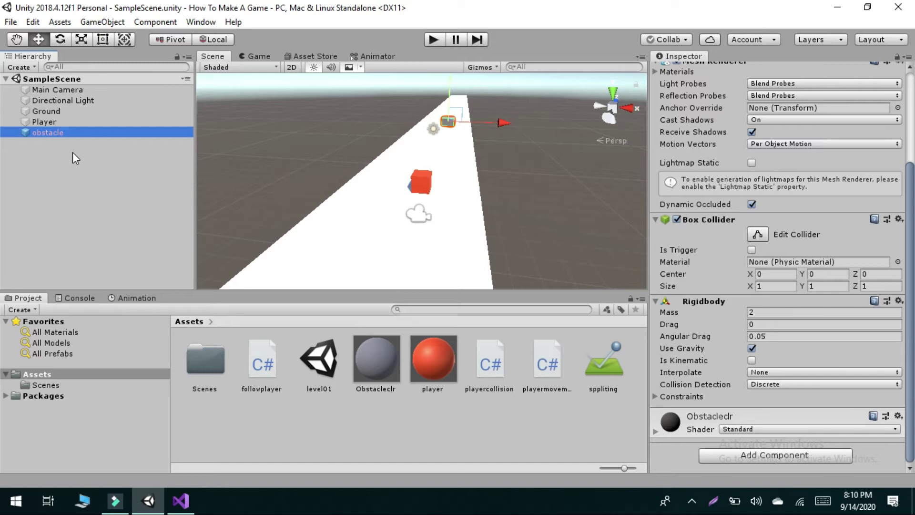
right_click(68, 132)
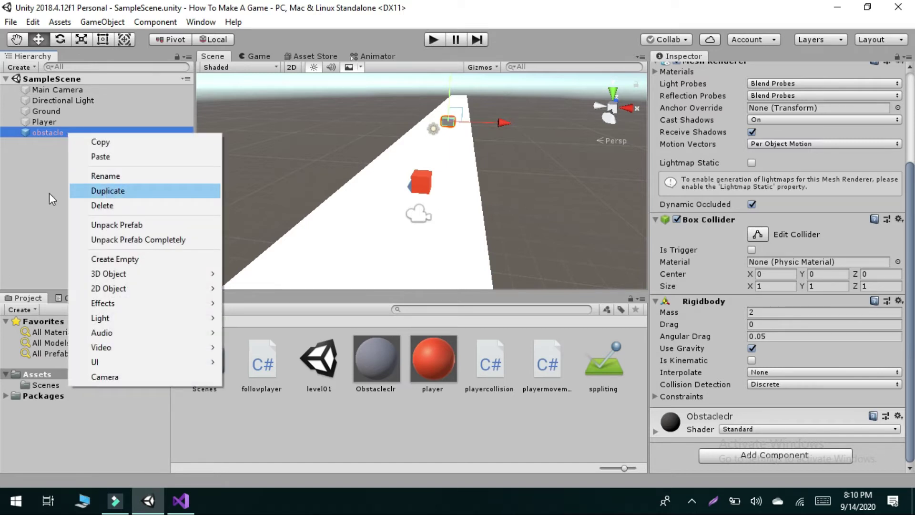
left_click(19, 190)
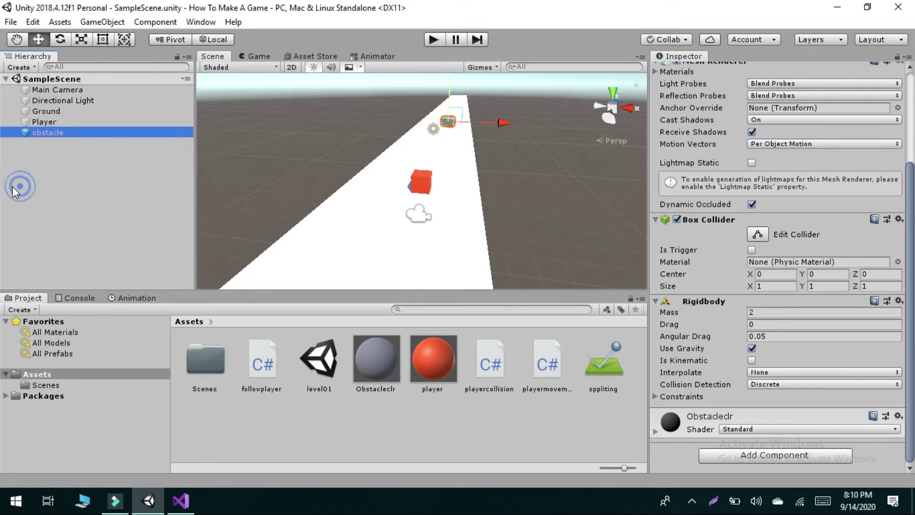
right_click(48, 137)
left_click(39, 144)
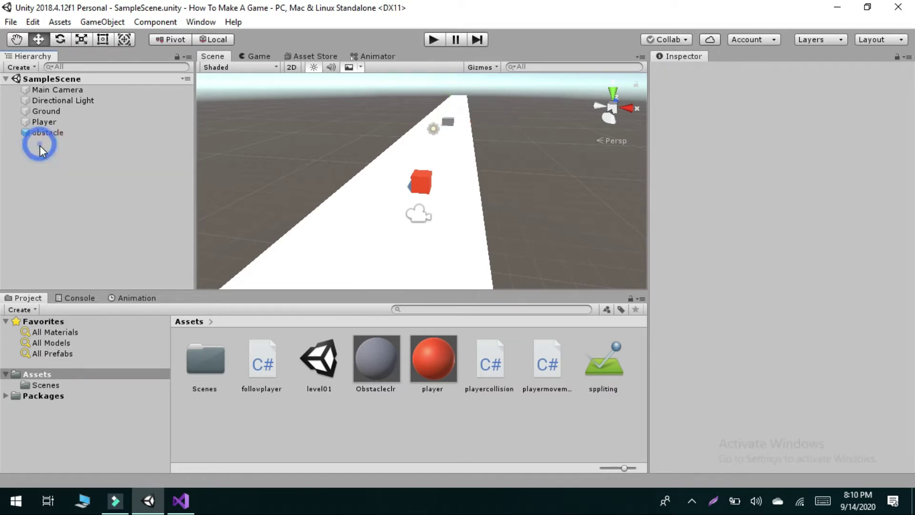
Create a prefab from the obstacle object in the project's Assets folder.
left_click(50, 133)
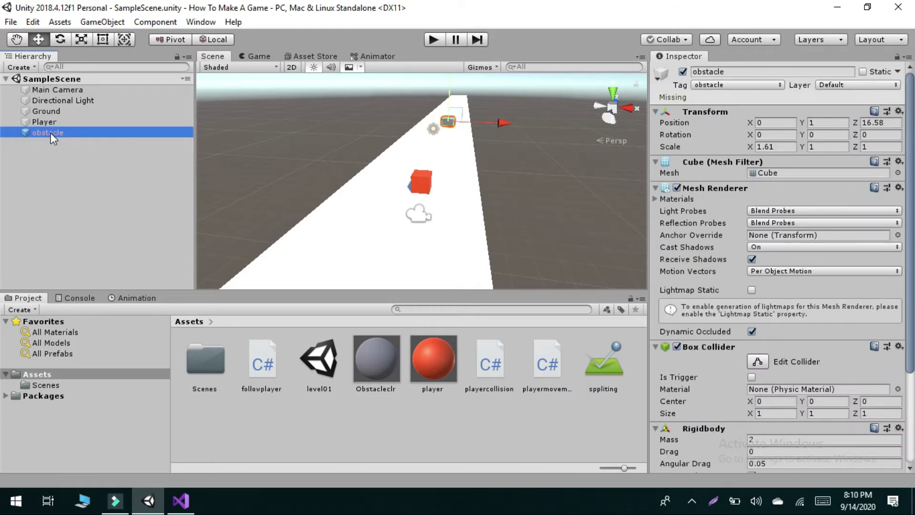
left_click_drag(50, 133, 165, 385)
left_click_drag(226, 414, 61, 144)
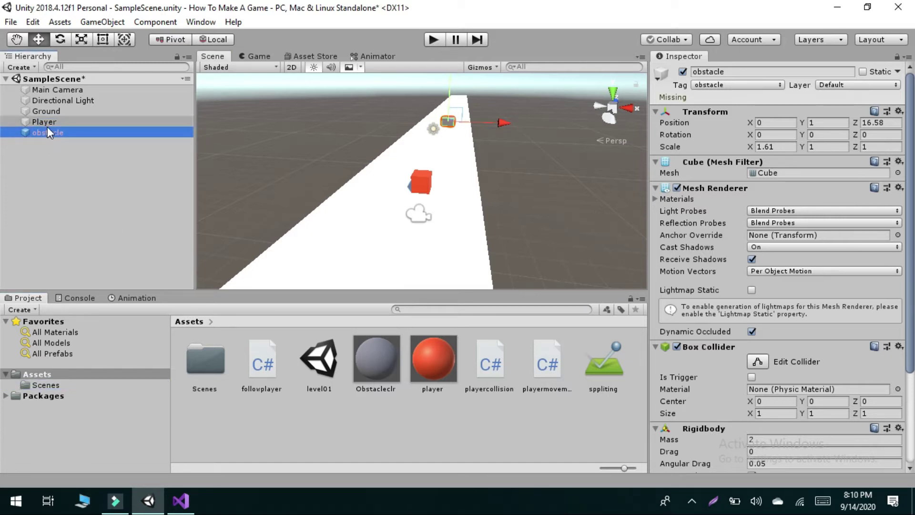
left_click(46, 133)
left_click(41, 164)
left_click(42, 133)
left_click_drag(42, 134, 250, 412)
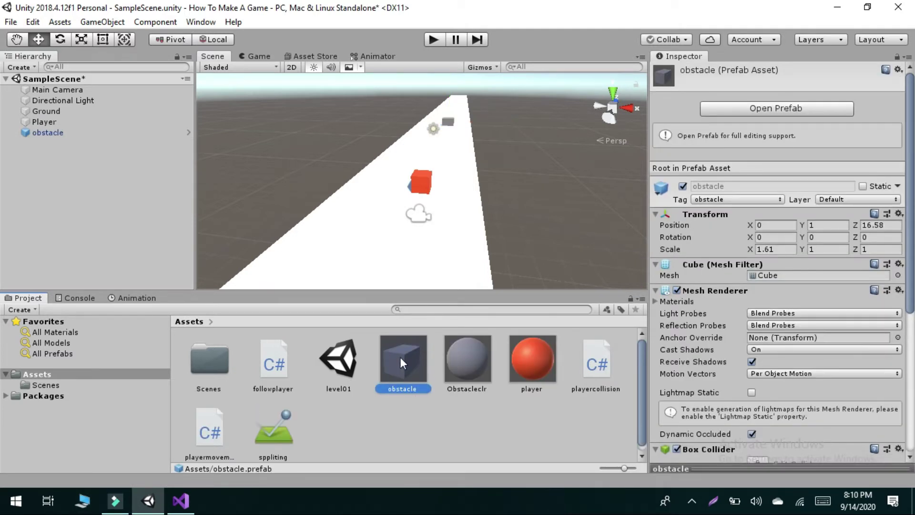
scroll(403, 225, "down", 5)
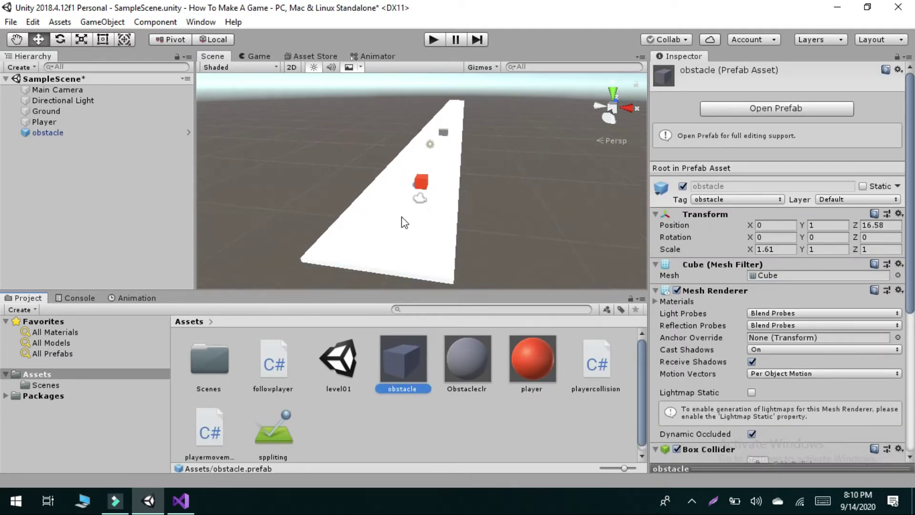
left_click(457, 364)
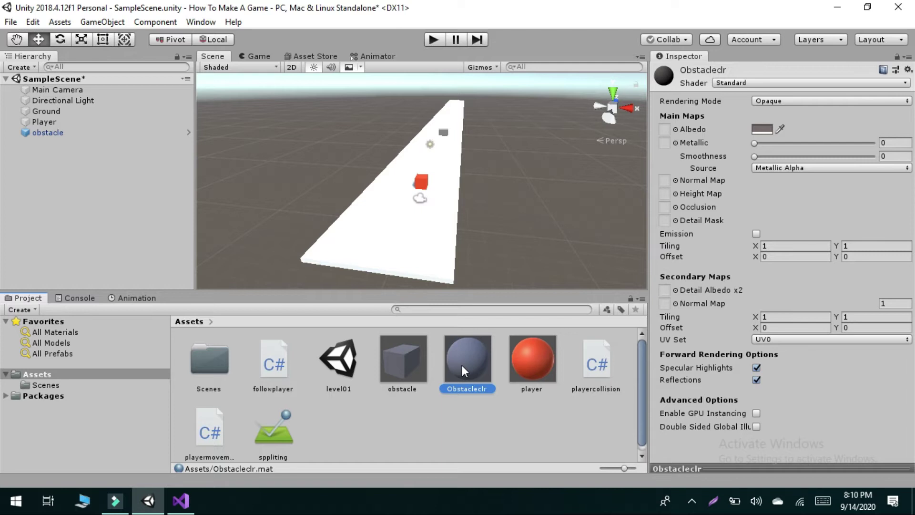
right_click(455, 409)
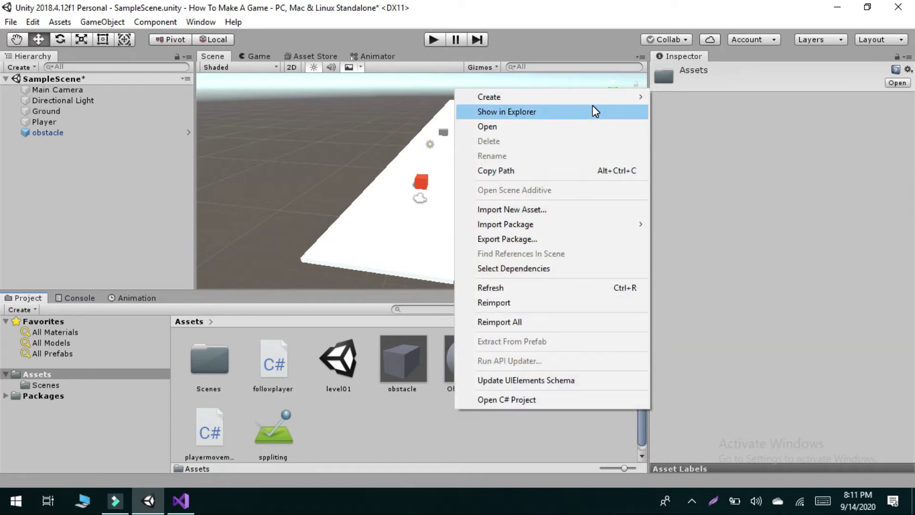
mouse_move(591, 97)
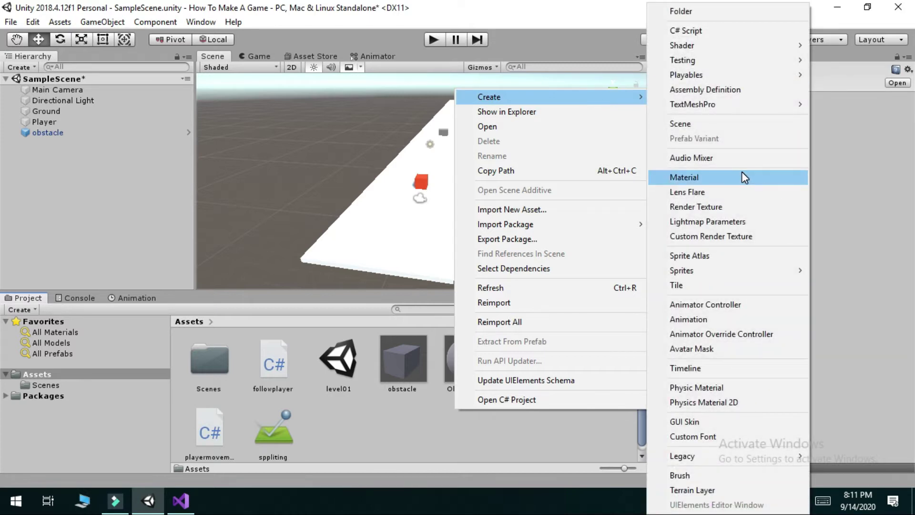
left_click(385, 444)
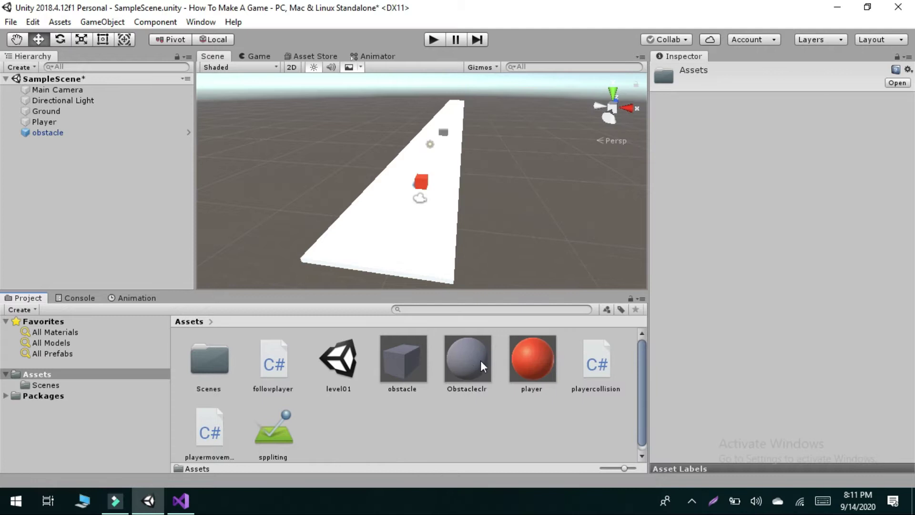
Place three instances of the obstacle prefab along the ground, one beside the Player and two further ahead.
mouse_move(471, 356)
left_mouse_down()
mouse_move(431, 257)
mouse_move(461, 360)
left_mouse_up()
left_click_drag(409, 367, 389, 202)
left_click_drag(405, 372, 441, 157)
left_click_drag(410, 362, 451, 119)
Move obstacle (1) ahead of the Player to about X 1.81, Y 4.63, Z 7.22.
left_click(385, 197)
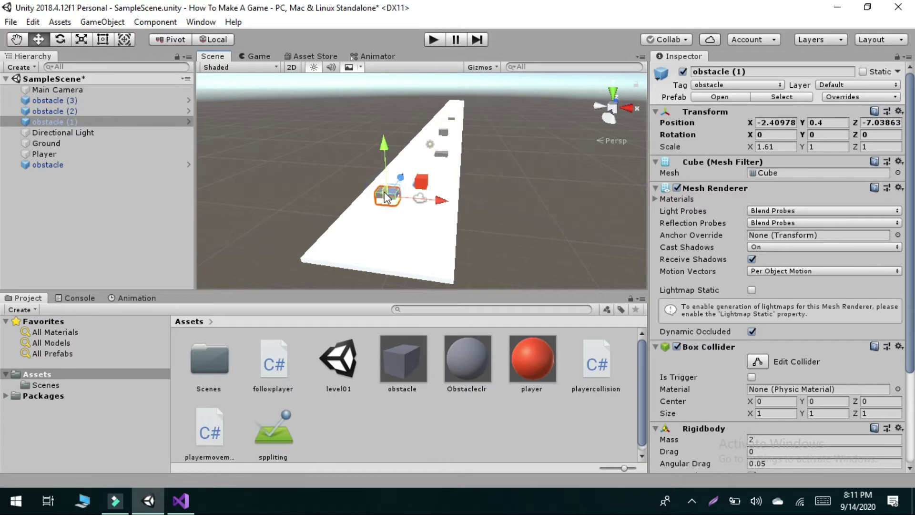
left_click_drag(401, 177, 454, 110)
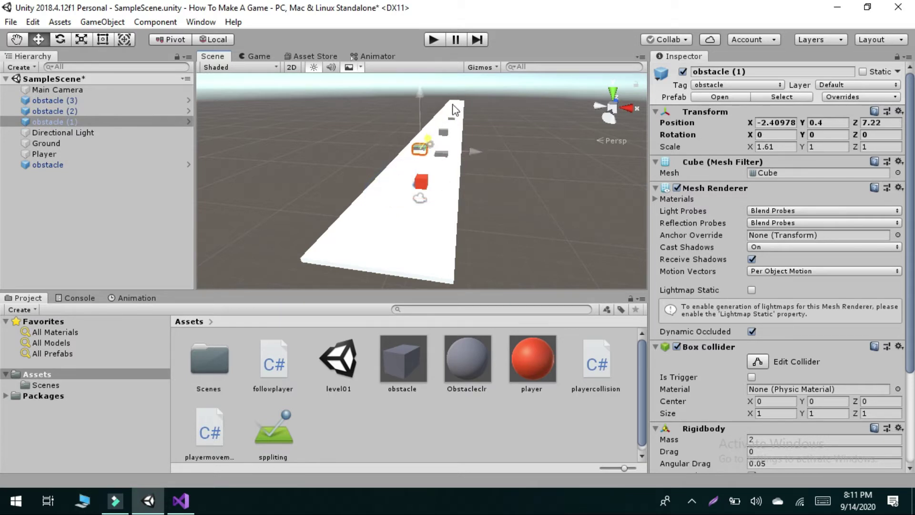
left_click_drag(421, 149, 453, 115)
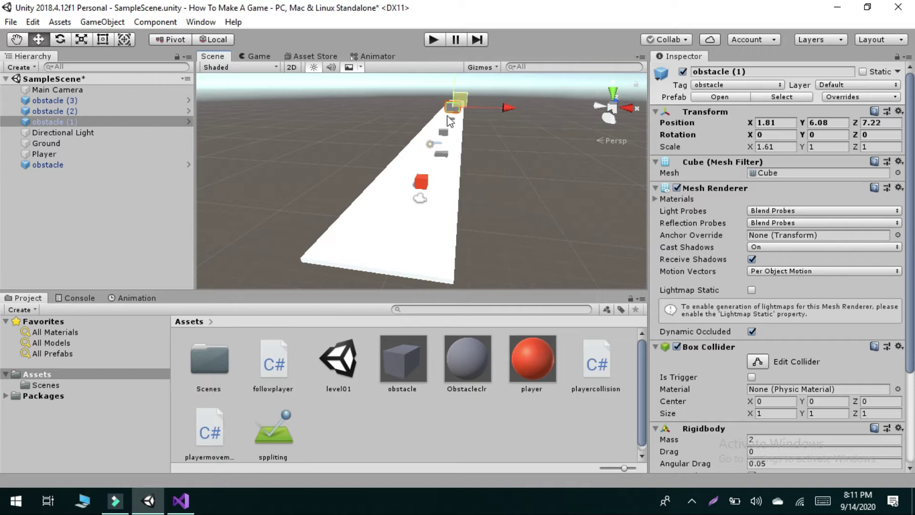
left_click_drag(454, 82, 454, 95)
Playtest the game with the added obstacles and stop it.
scroll(428, 141, "down", 5)
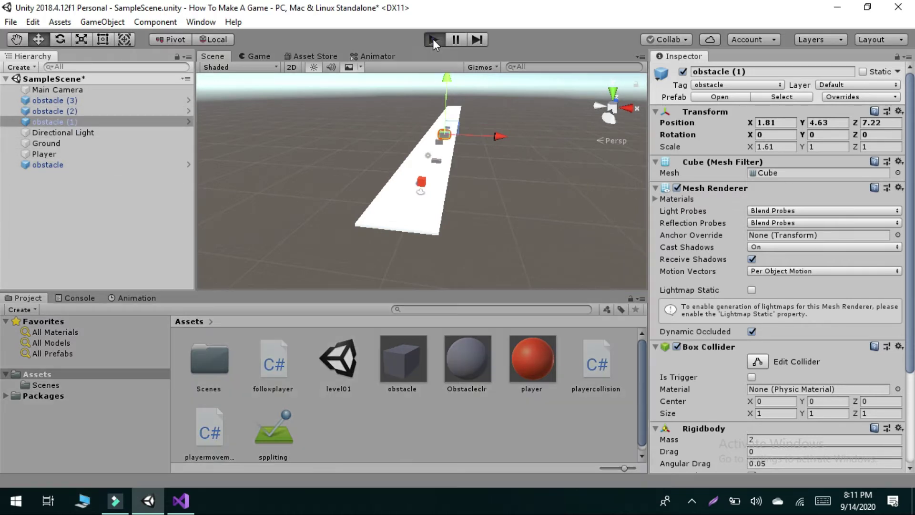
left_click(434, 40)
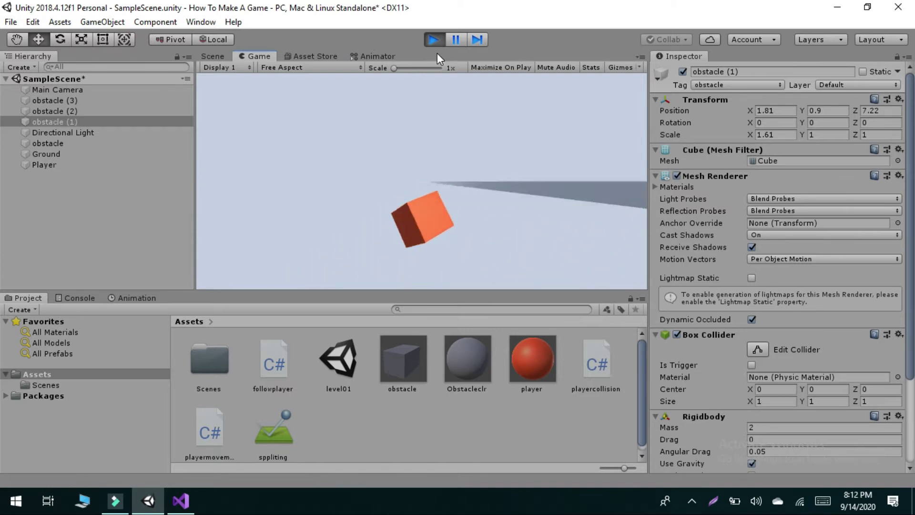
left_click(435, 39)
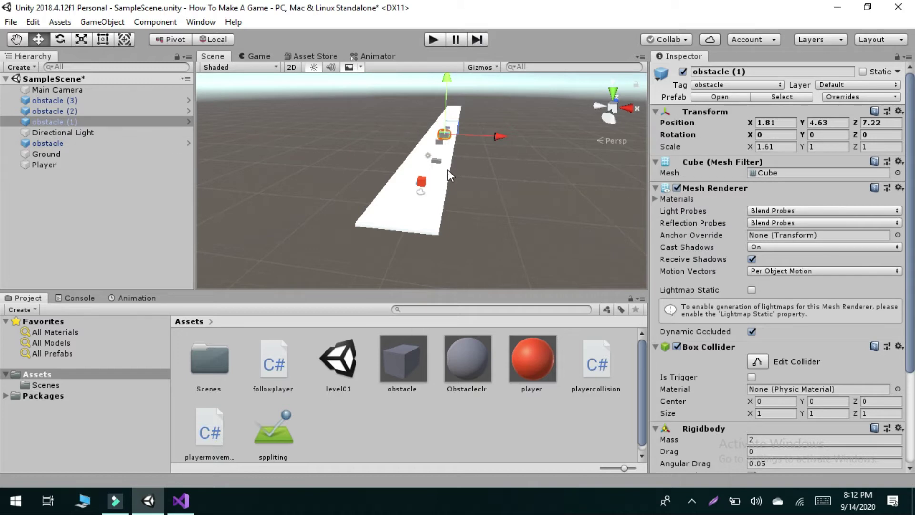
Set the Ground's Z scale to 10000 to lengthen the track.
left_click(421, 212)
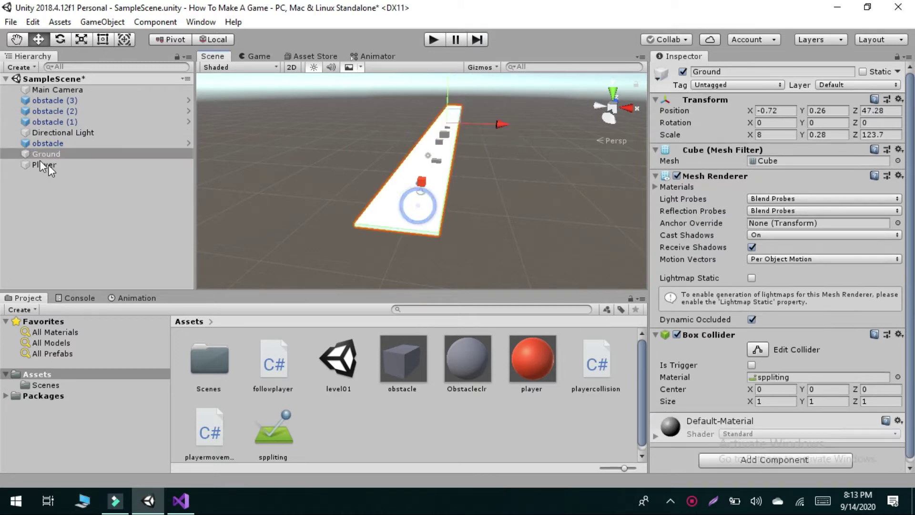
left_click(48, 155)
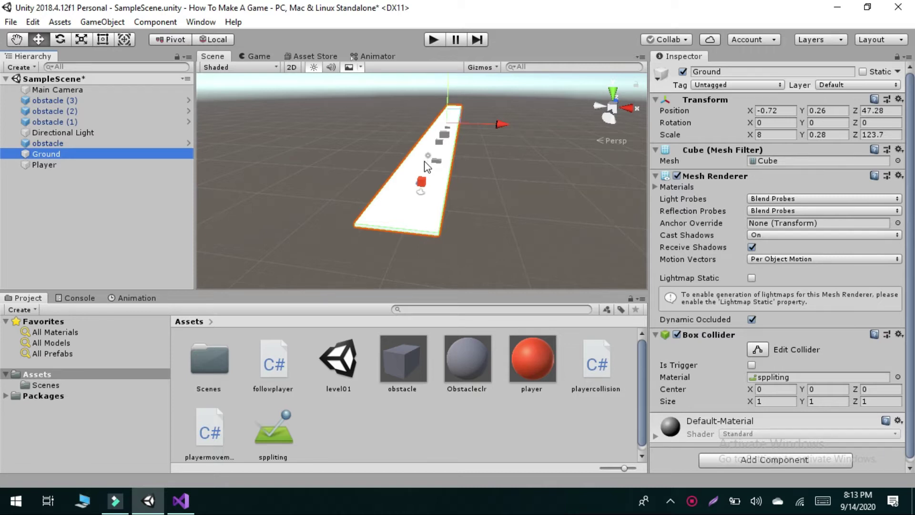
double_click(41, 154)
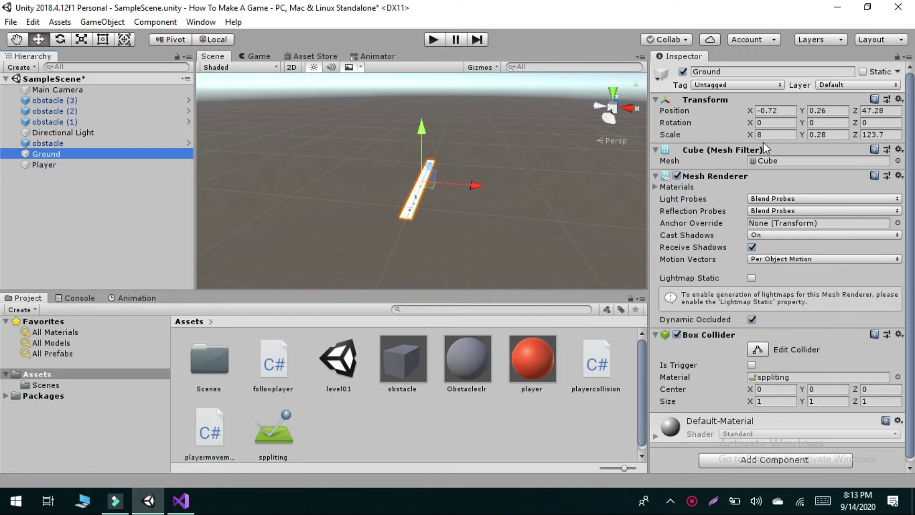
left_click(886, 136)
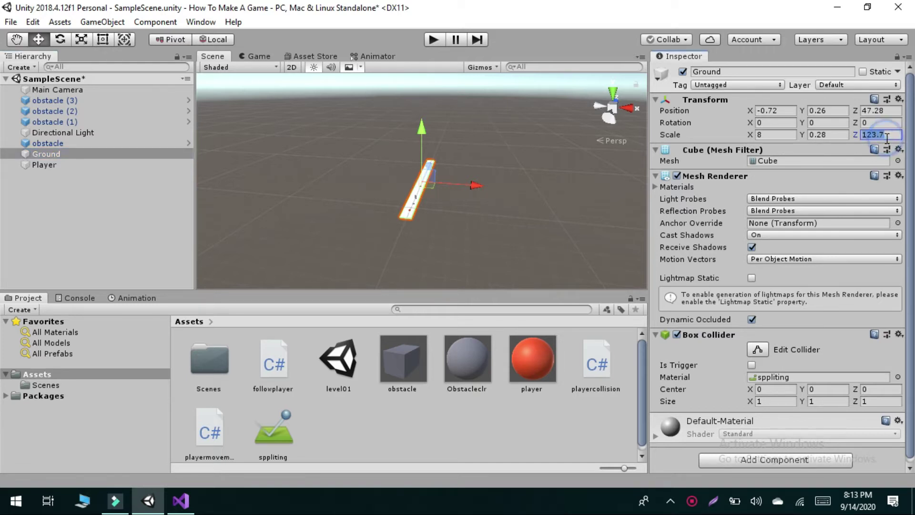
key("BackSpace")
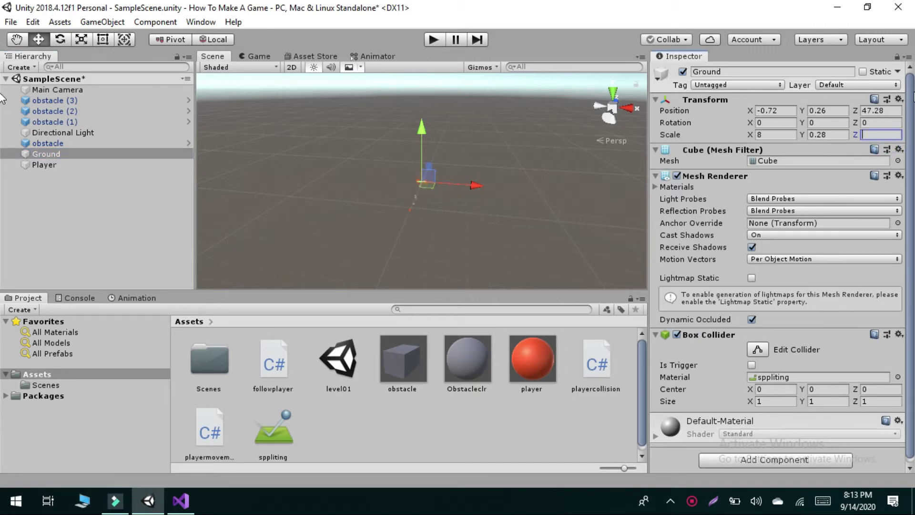
type("10")
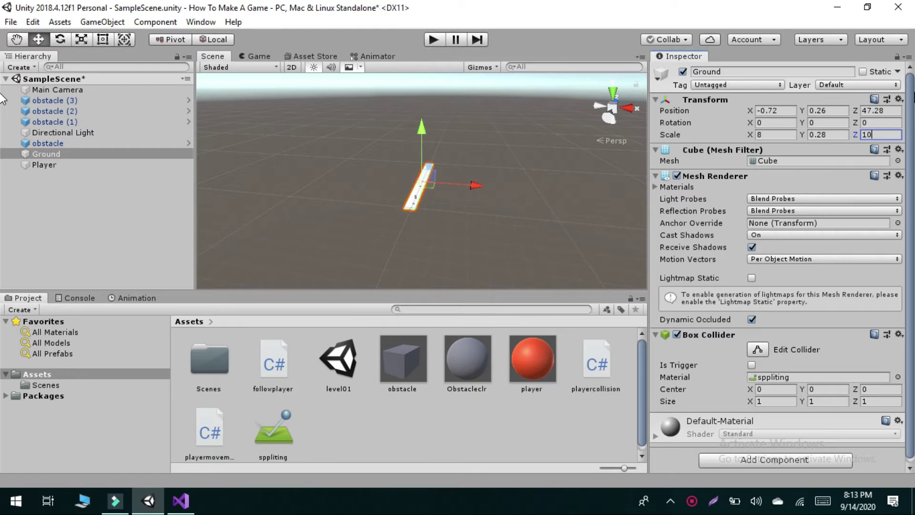
type("000")
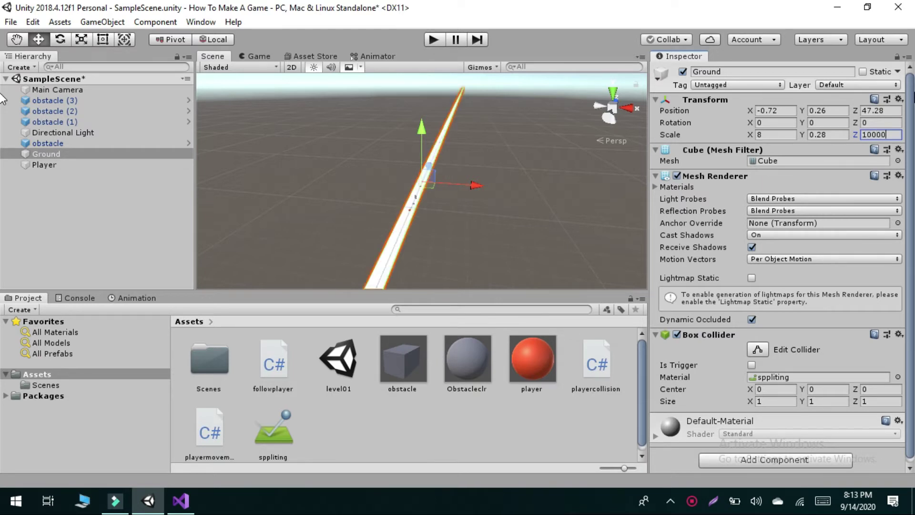
Set the Ground's Z position to 4980 so the track extends forward from the Player.
left_click(885, 110)
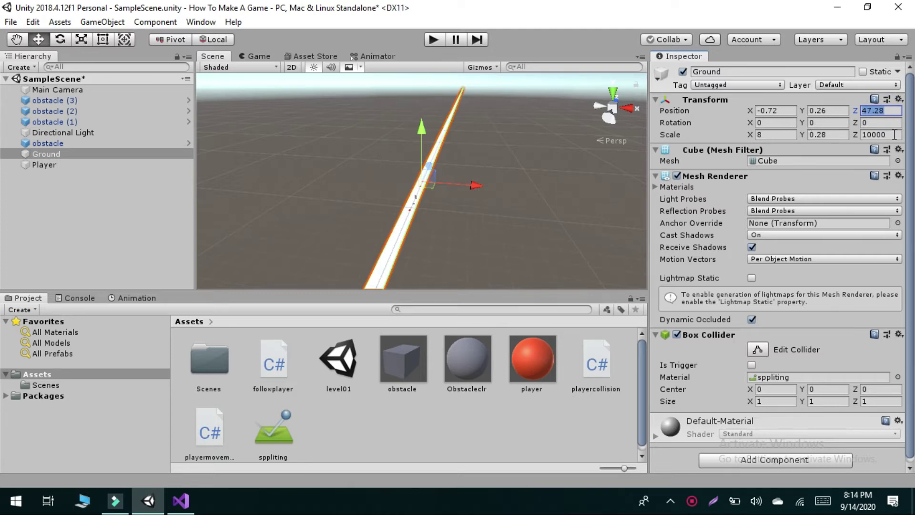
key("BackSpace")
type("4")
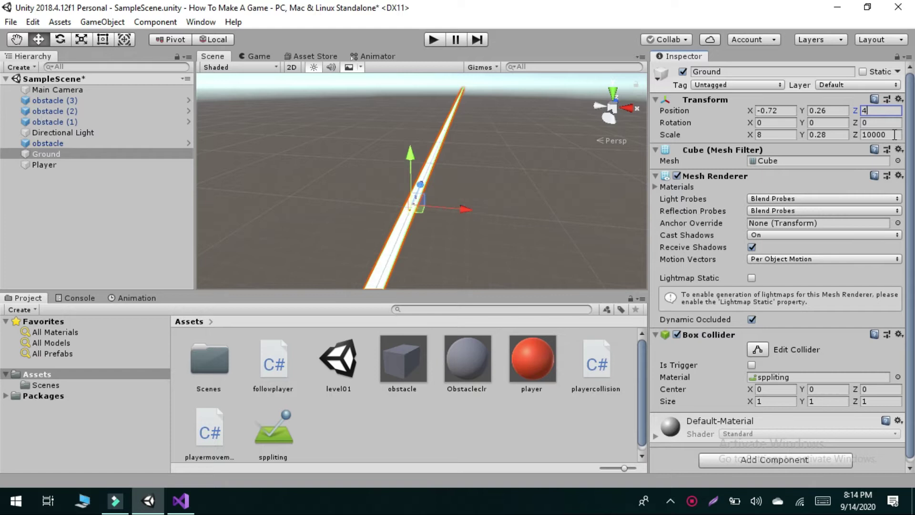
type("980")
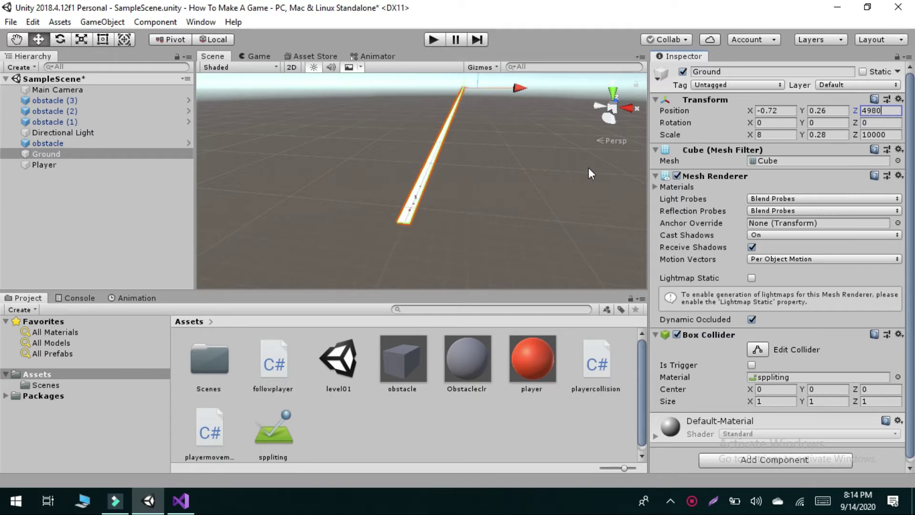
Playtest the game on the lengthened ground, stop it and clear the object selection.
left_click(435, 39)
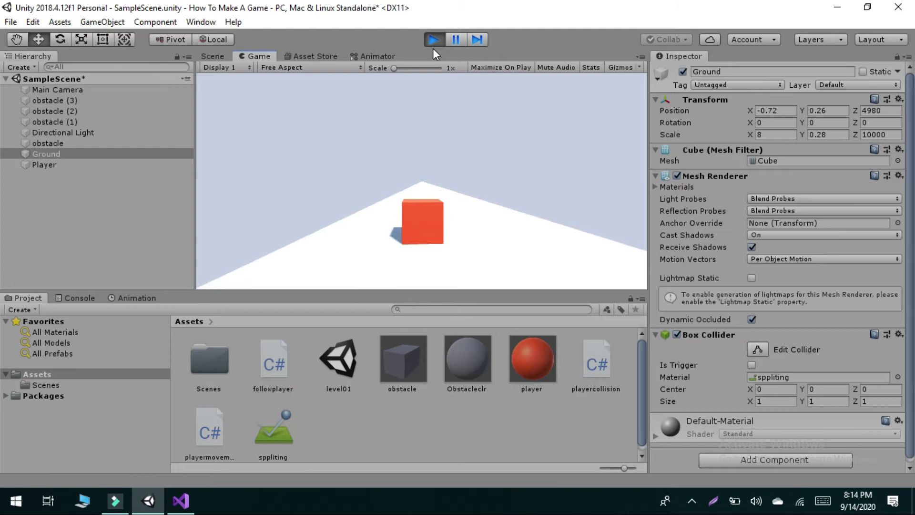
left_click(433, 40)
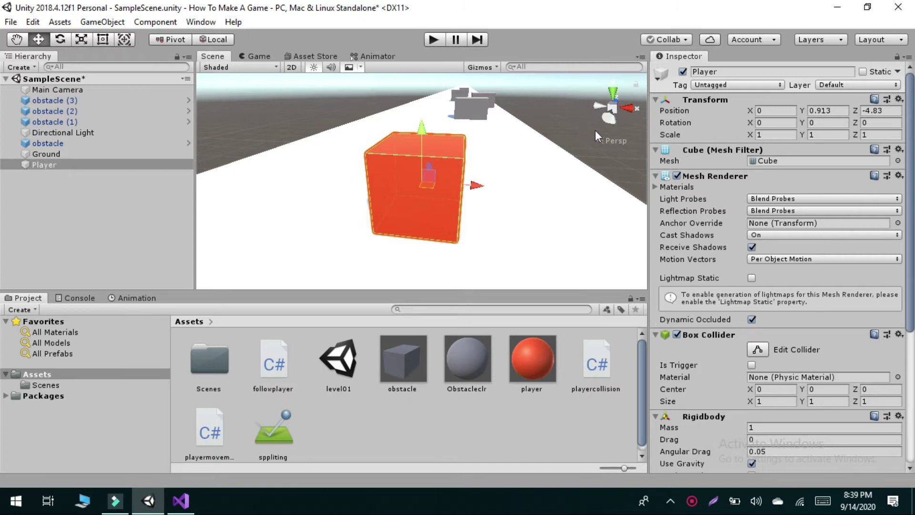
left_click(538, 134)
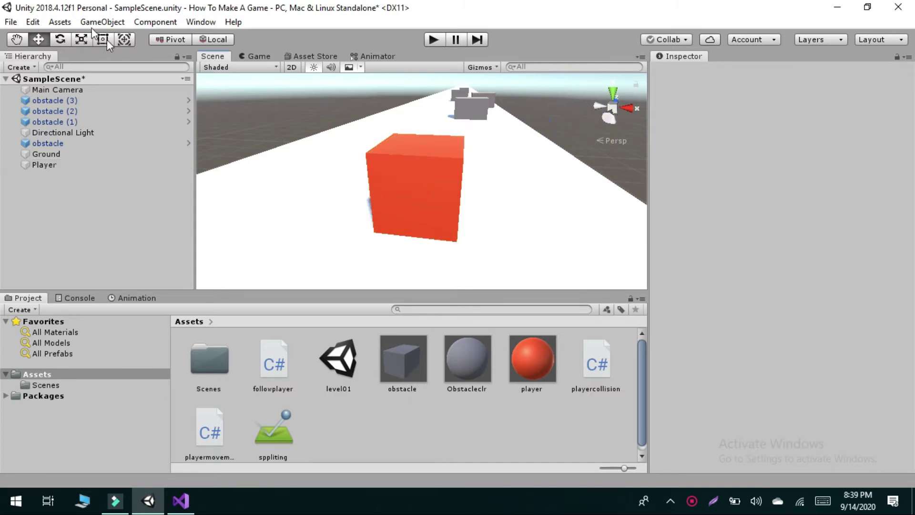
Orient the Scene view to look straight down on the Player and obstacles from the top.
left_click(18, 39)
left_click_drag(503, 180, 405, 213)
scroll(457, 191, "down", 10)
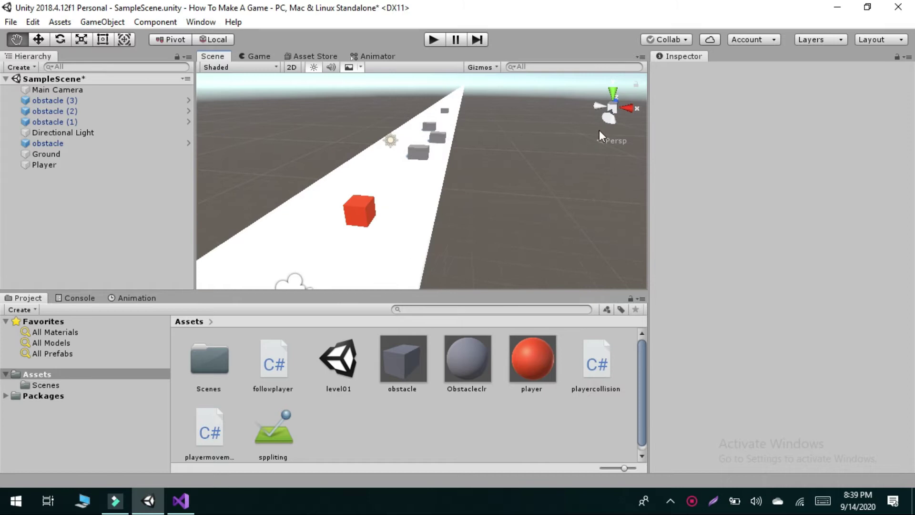
left_click(627, 109)
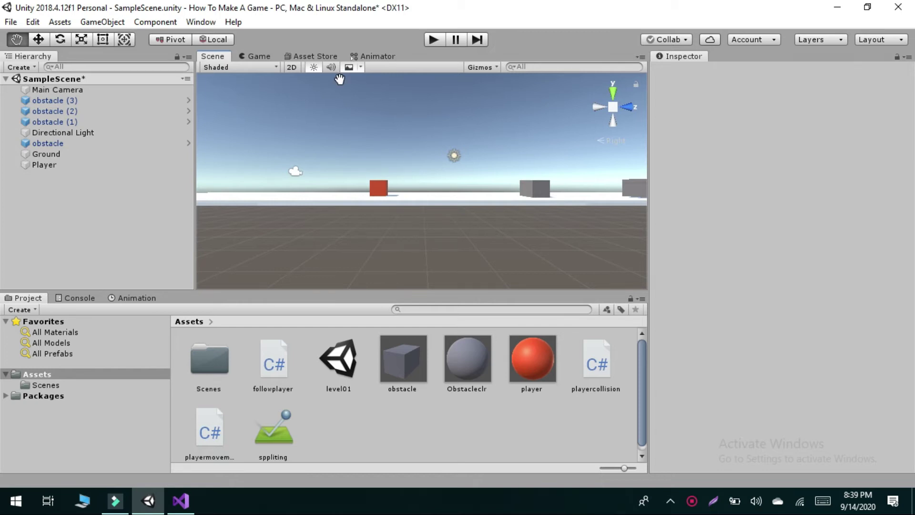
left_click(614, 92)
scroll(456, 149, "down", 8)
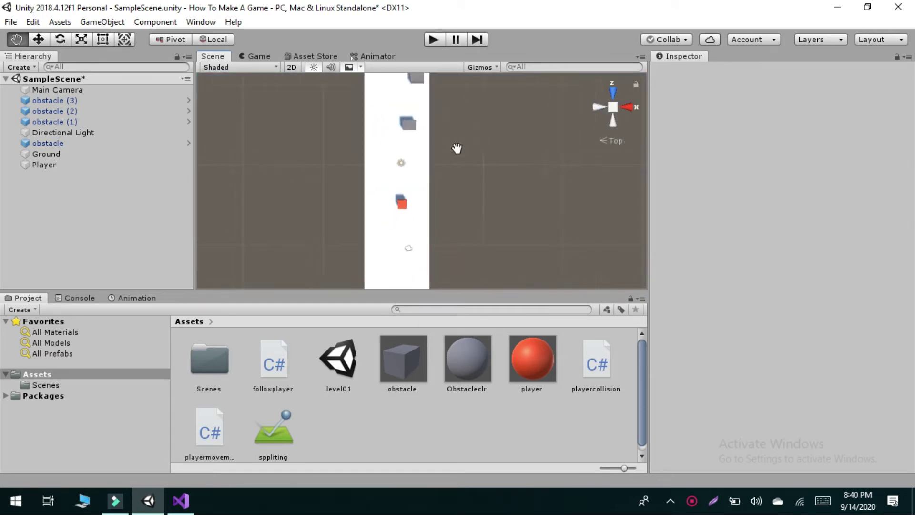
left_click_drag(457, 149, 481, 203)
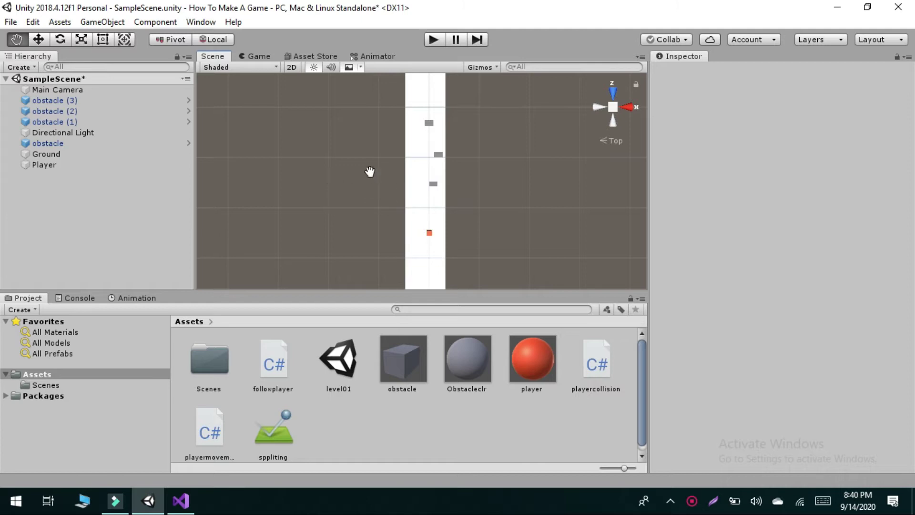
Select obstacle (2), then obstacle (1), and examine how the obstacles are spaced along the track.
left_click(71, 115)
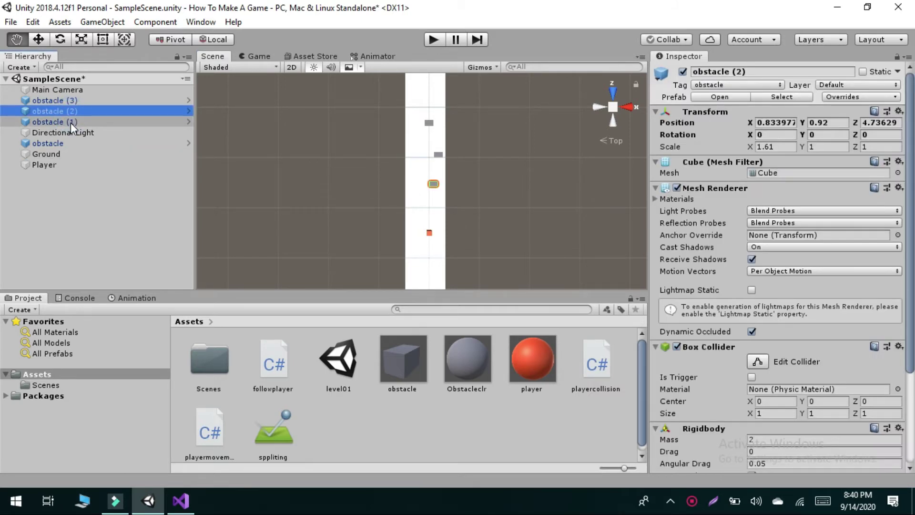
left_click(71, 122)
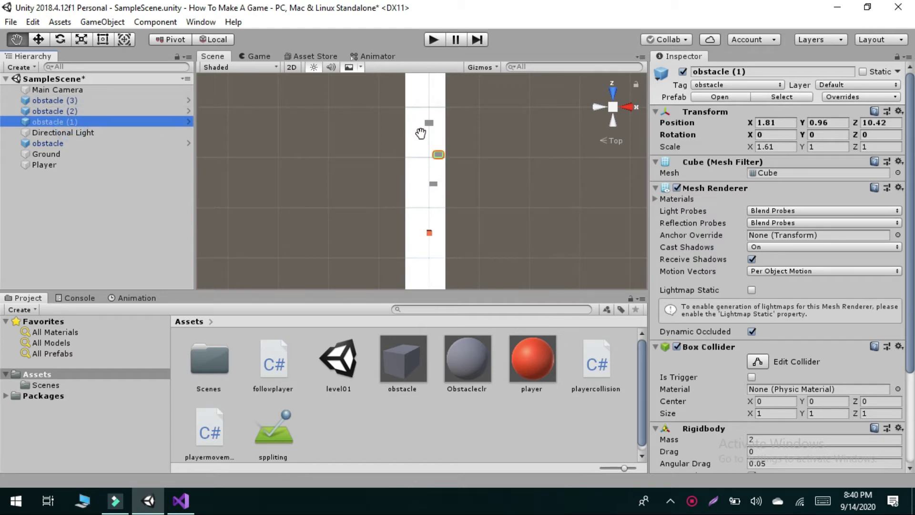
scroll(426, 137, "down", 2)
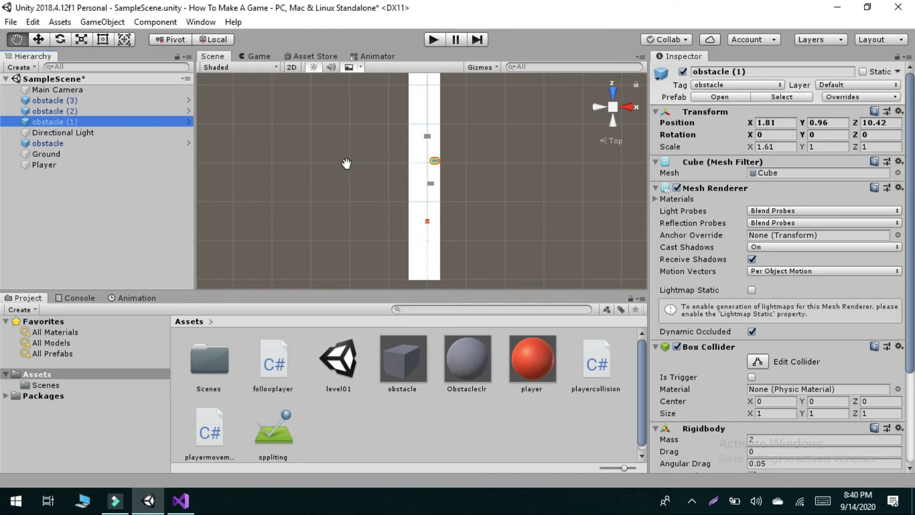
scroll(418, 134, "down", 2)
left_click_drag(421, 121, 423, 201)
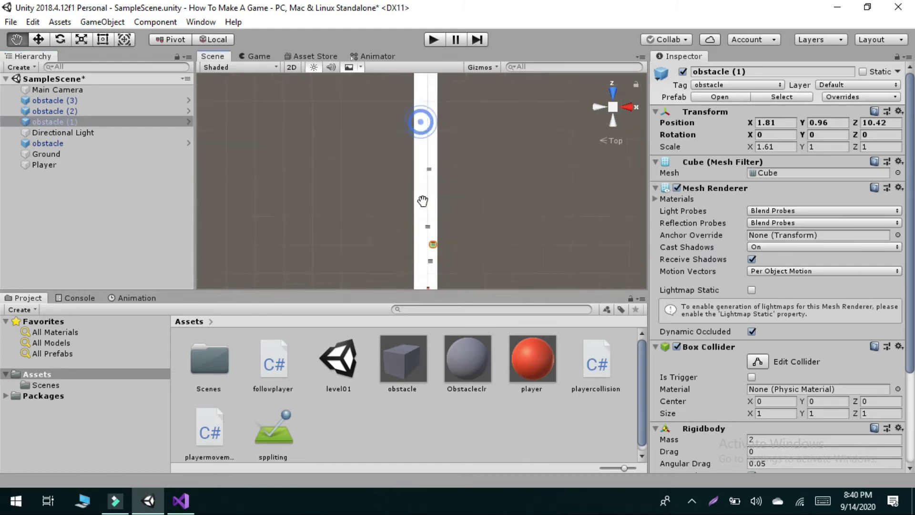
left_click_drag(423, 135, 427, 218)
mouse_move(420, 157)
left_mouse_down()
mouse_move(421, 211)
mouse_move(416, 149)
left_mouse_up()
scroll(421, 212, "up", 4)
left_click_drag(417, 229, 416, 166)
left_click_drag(415, 211, 406, 179)
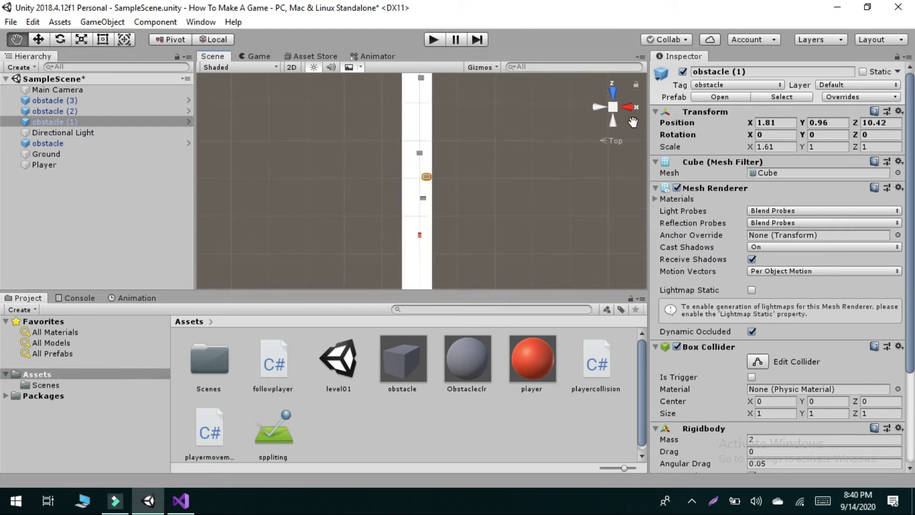
Switch the top-down Scene view from perspective to isometric projection and frame the obstacles.
left_click(612, 107)
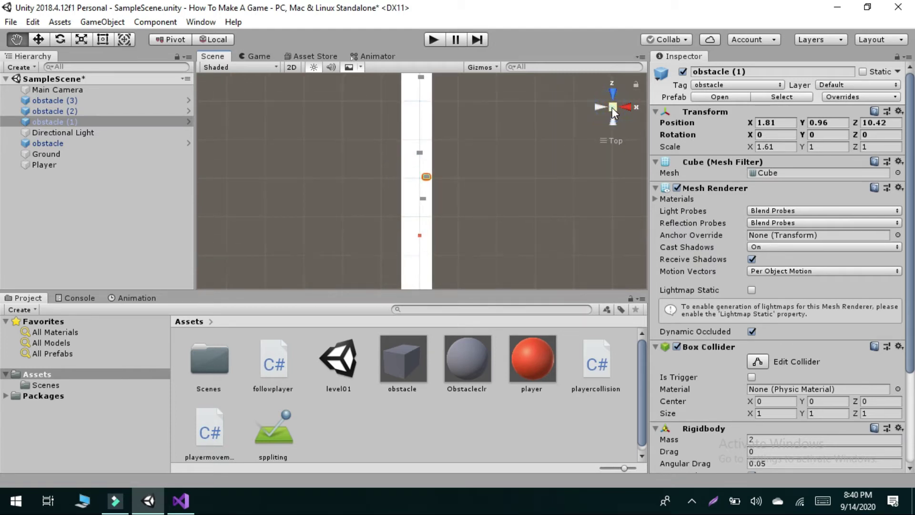
scroll(431, 159, "up", 2)
scroll(431, 158, "up", 1)
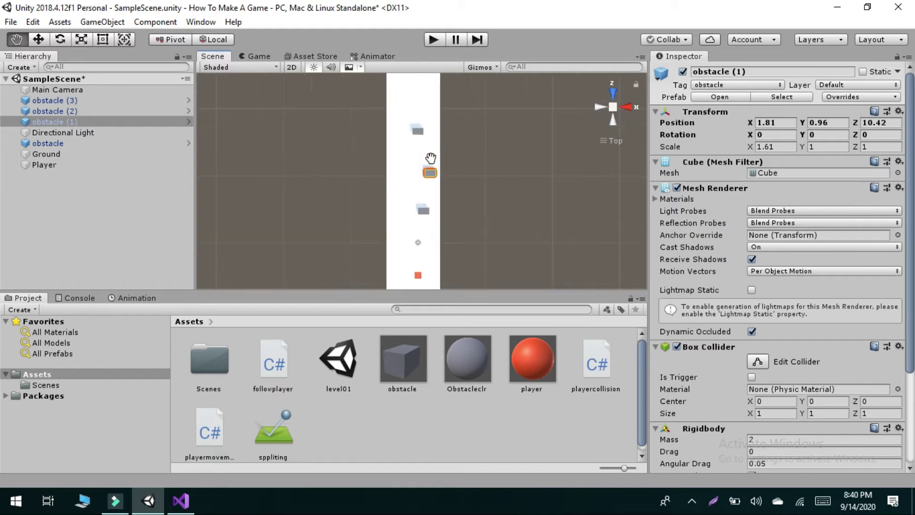
scroll(431, 158, "up", 2)
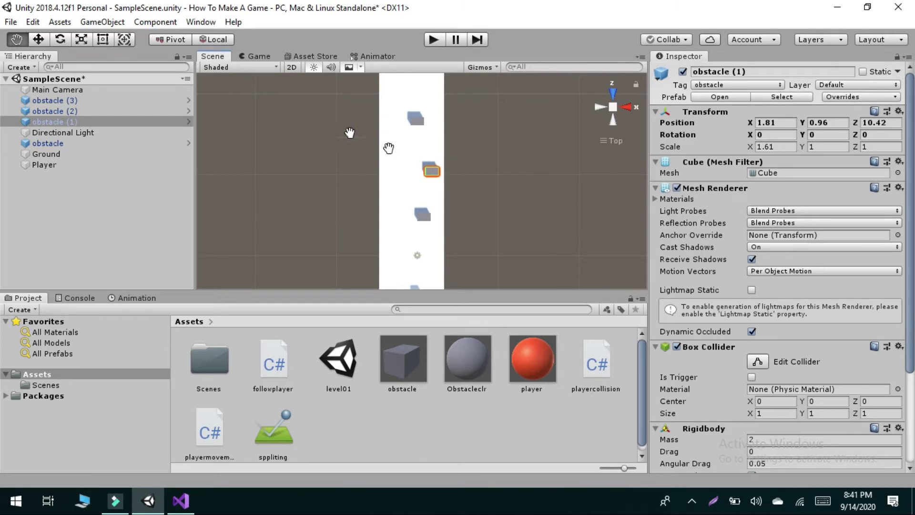
scroll(350, 132, "down", 2)
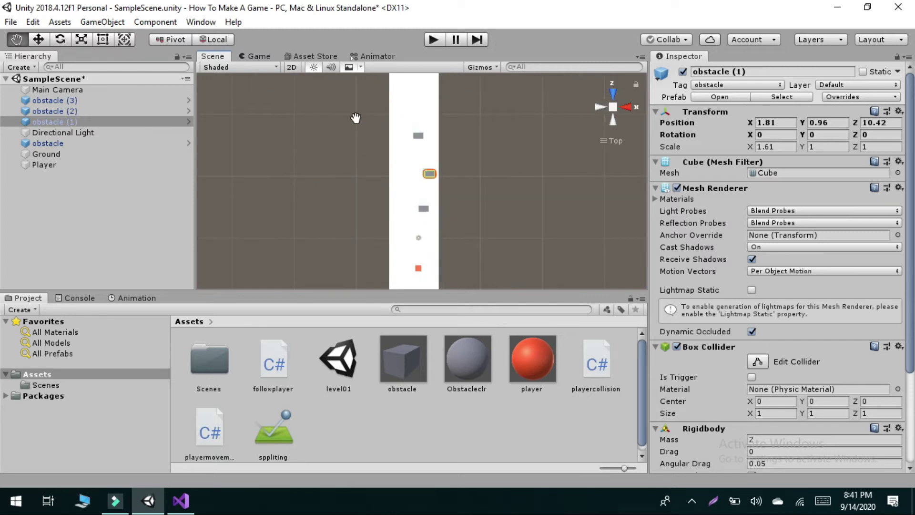
Try hiding the skybox and the other display effects in the Scene view.
left_click(363, 67)
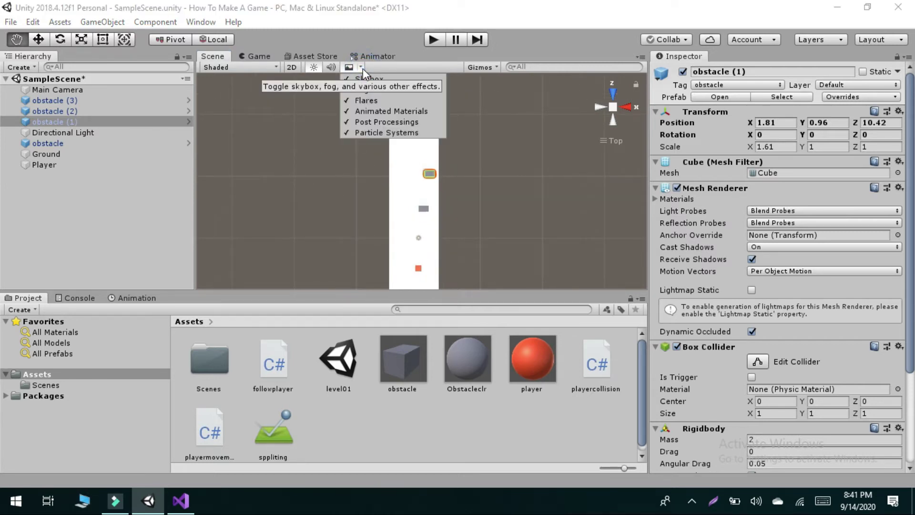
left_click(383, 81)
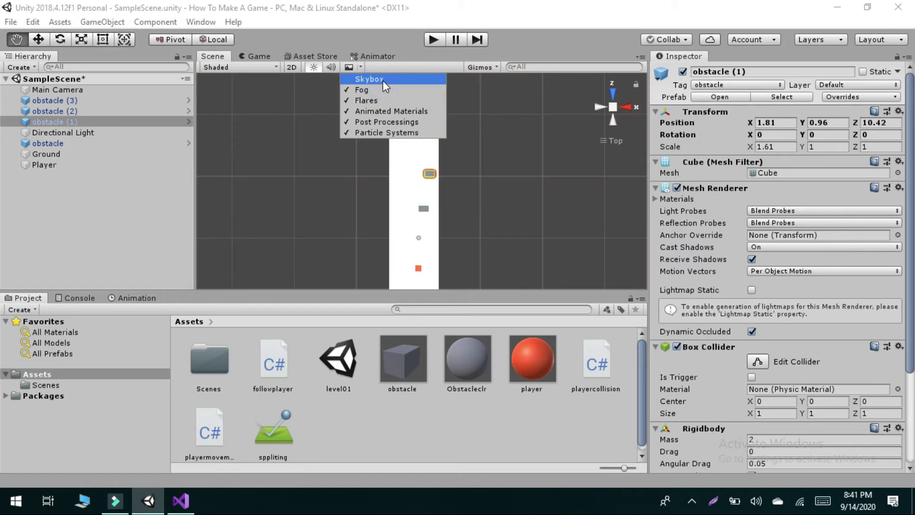
left_click(383, 80)
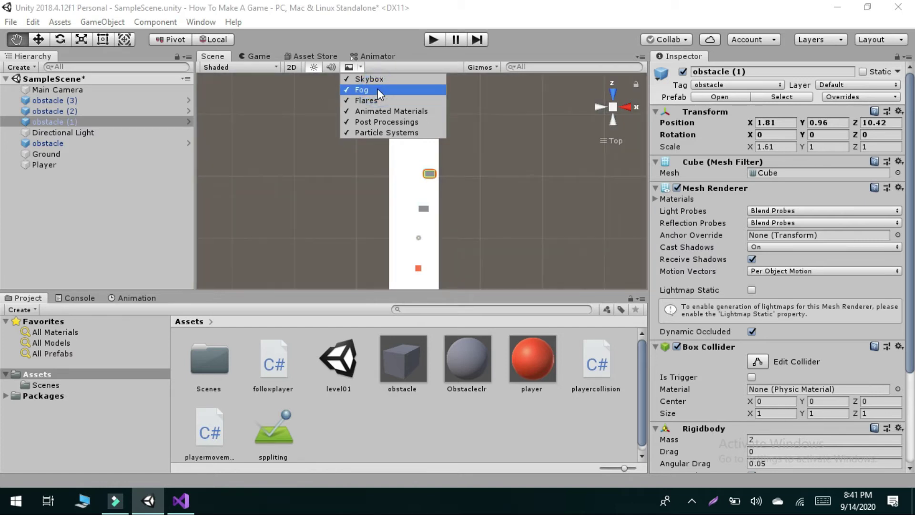
left_click(359, 66)
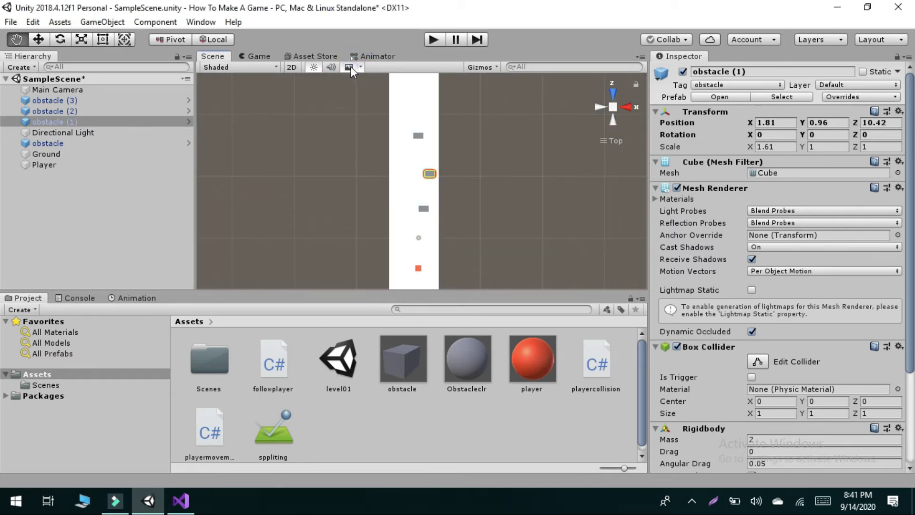
left_click(350, 66)
left_click(350, 67)
Try hiding the grid in the Scene view.
left_click(496, 67)
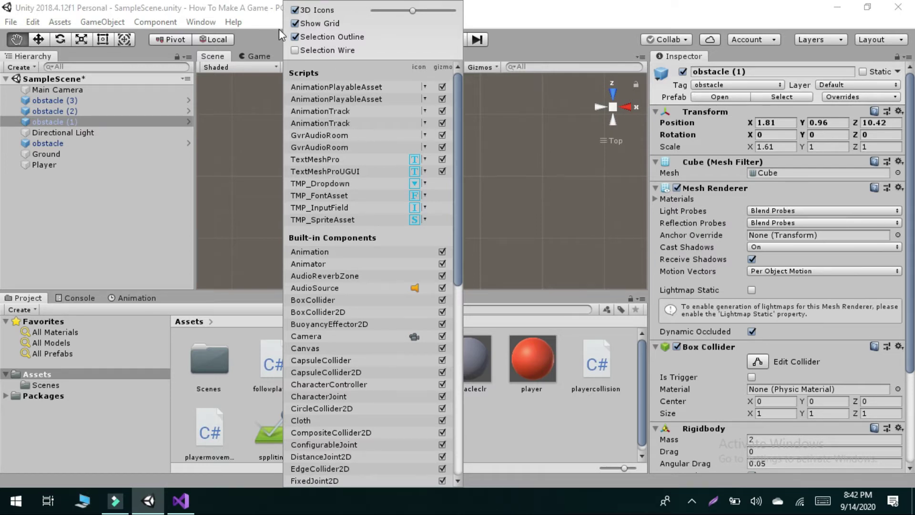
left_click(296, 24)
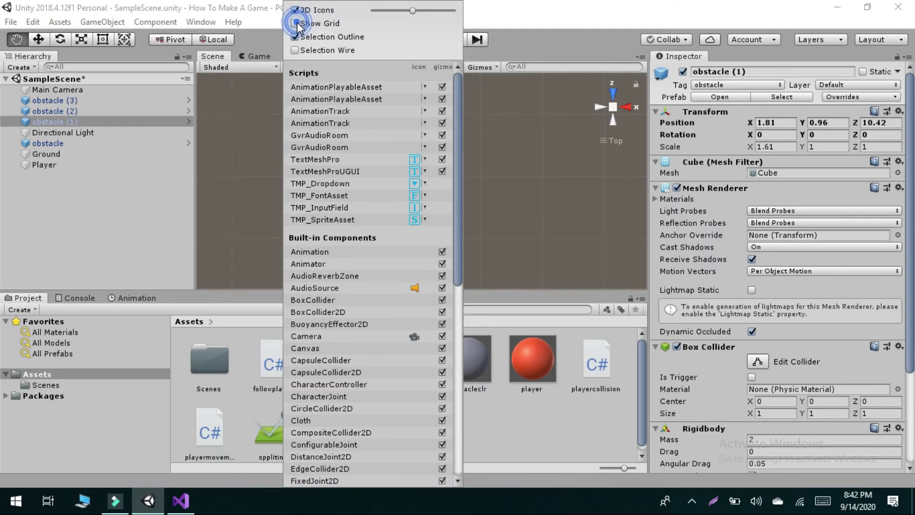
left_click(296, 23)
left_click(483, 93)
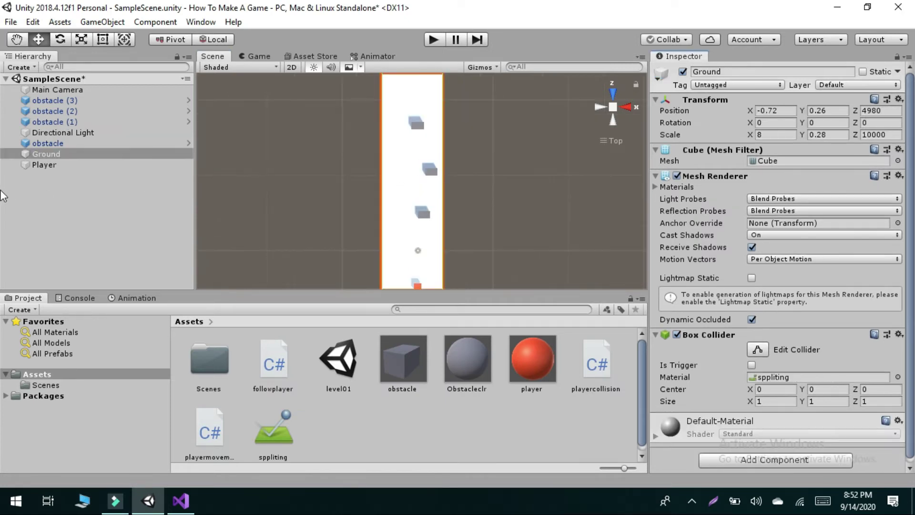
Add a new layer named Enviment as User Layer 9 in the project's layer list.
left_click(34, 155)
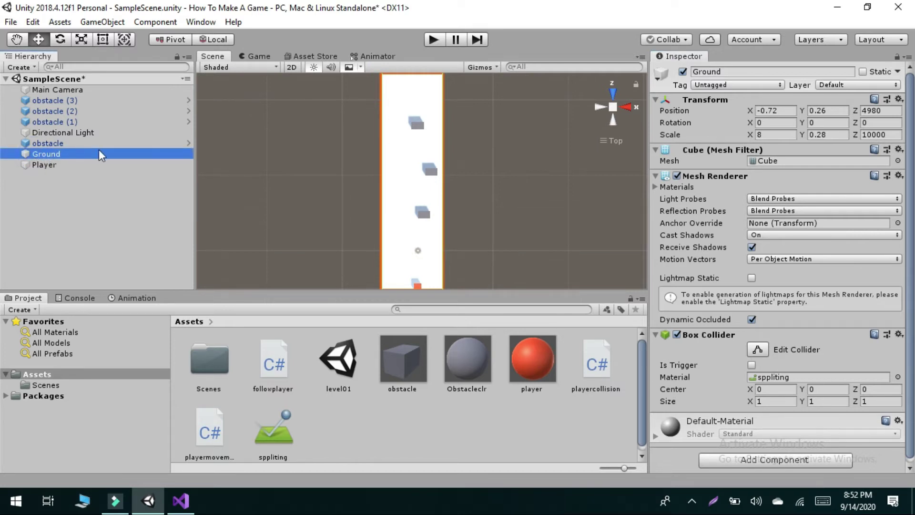
left_click(885, 84)
left_click(851, 195)
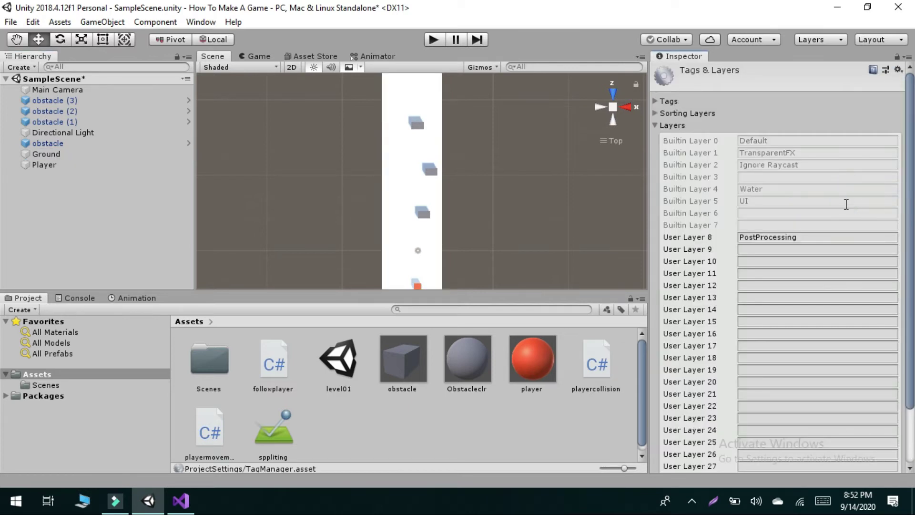
left_click(793, 250)
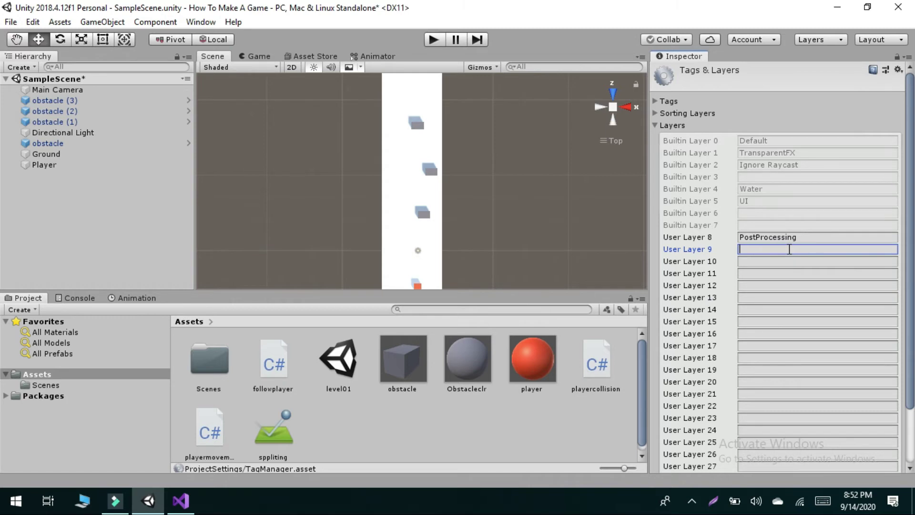
type("Enviment")
scroll(795, 313, "down", 2)
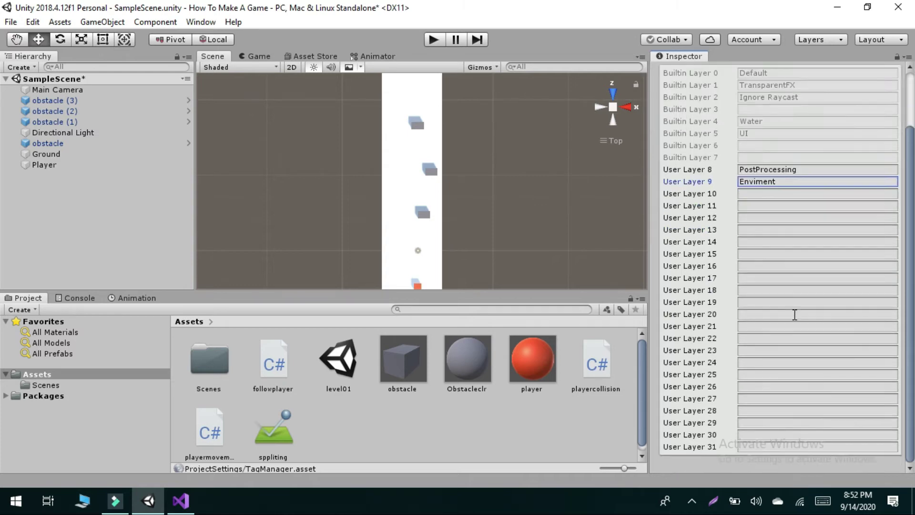
scroll(744, 229, "up", 2)
scroll(691, 182, "down", 3)
Assign the Ground object to the Enviment layer.
left_click(50, 153)
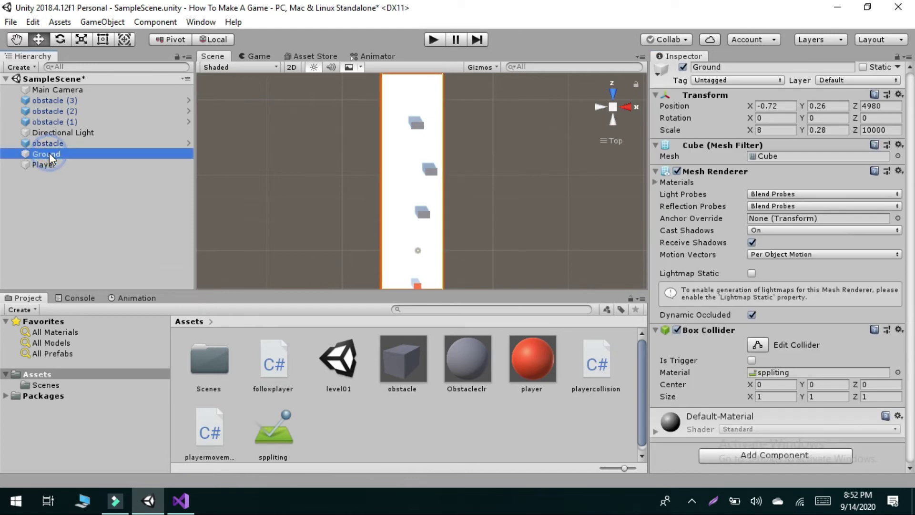
left_click(854, 82)
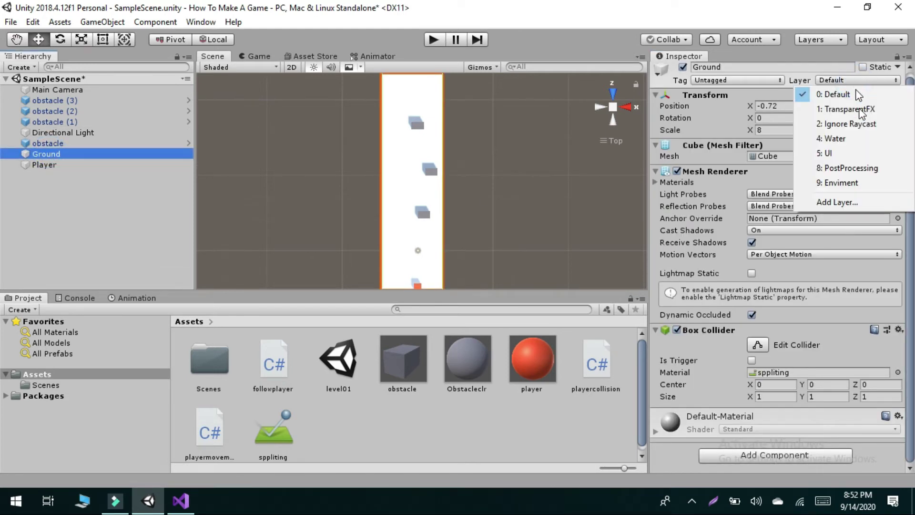
left_click(845, 183)
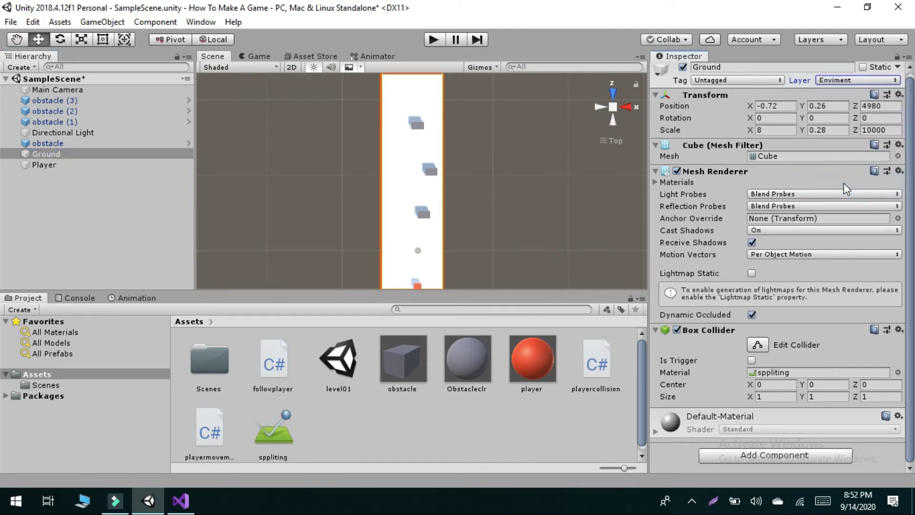
Toggle the Enviment layer's visibility off and back on, and lock the layer against picking in the Scene view.
left_click(832, 41)
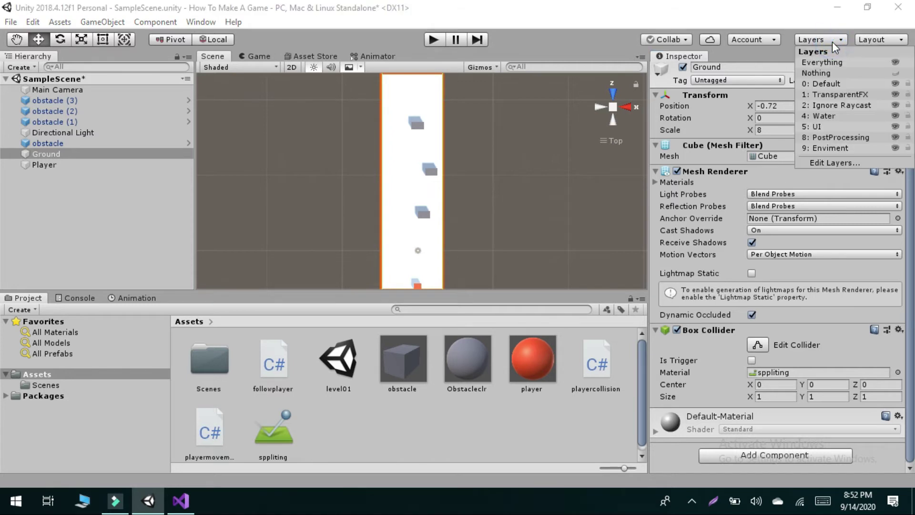
left_click(776, 183)
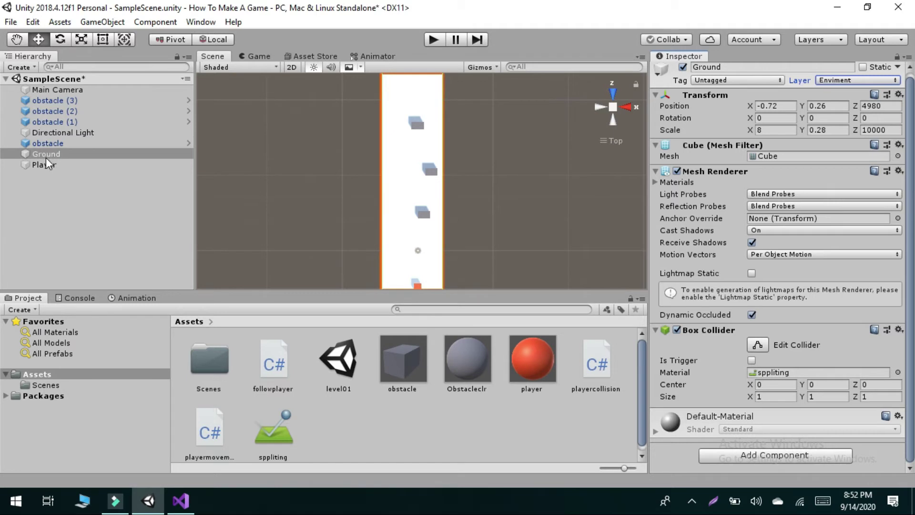
left_click(817, 39)
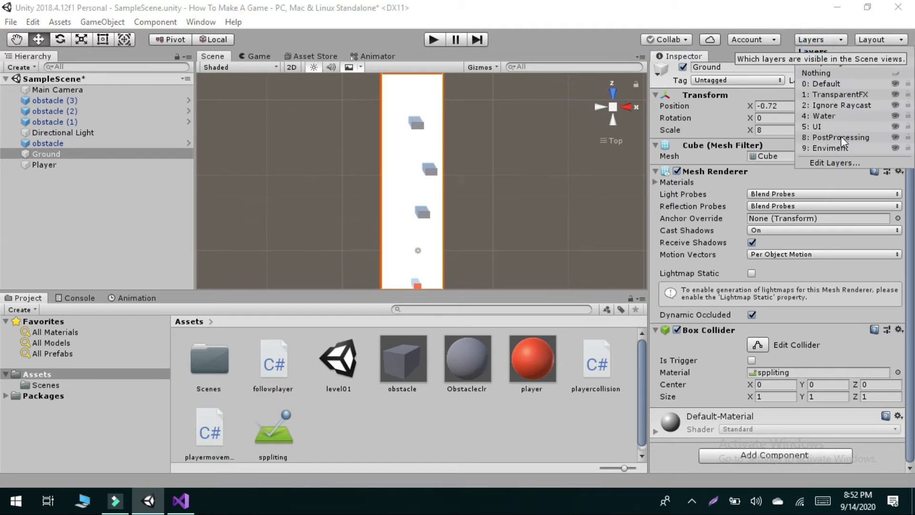
left_click(896, 149)
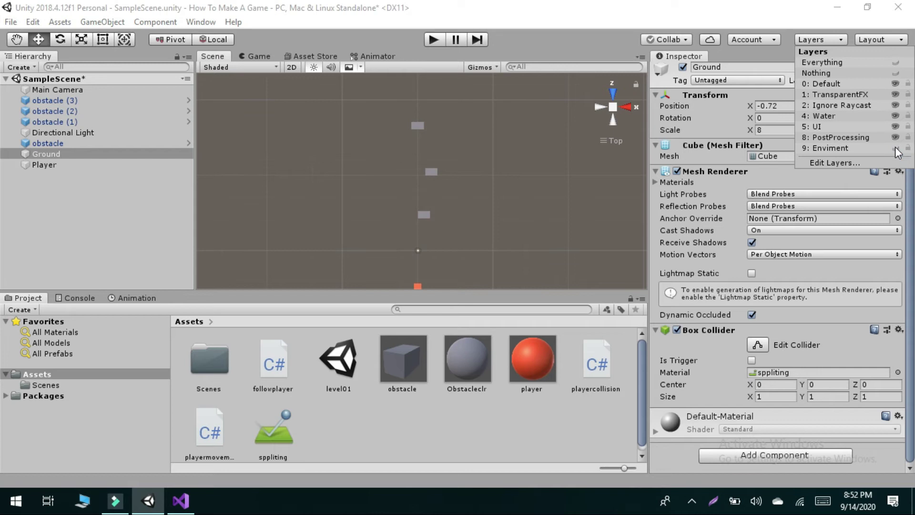
left_click(895, 148)
left_click(907, 147)
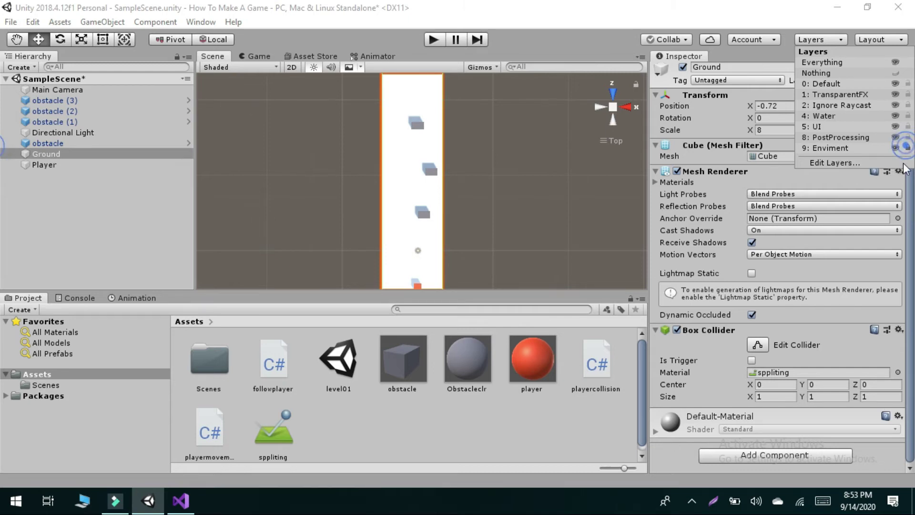
left_click(894, 150)
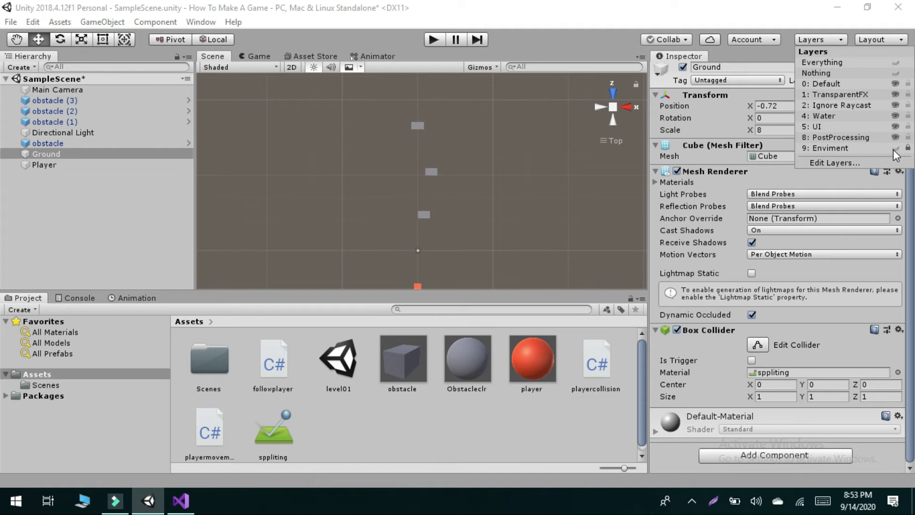
left_click(894, 149)
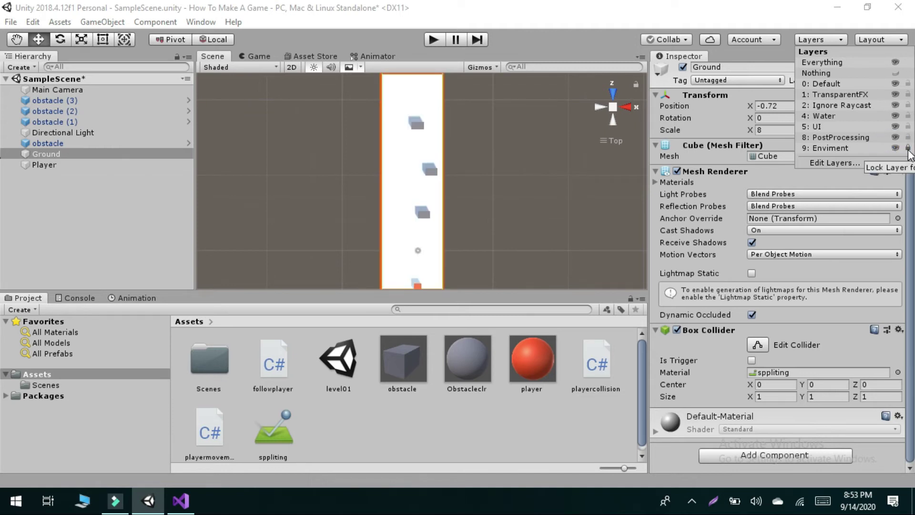
left_click(908, 148)
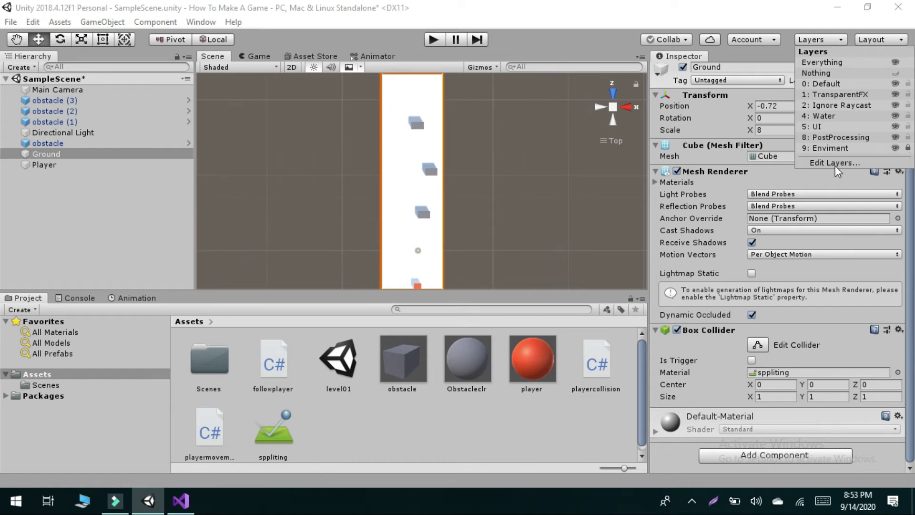
Test picking the Ground and box-selecting over it in the Scene view while the Enviment layer is locked, and select it in the Hierarchy.
left_click(832, 184)
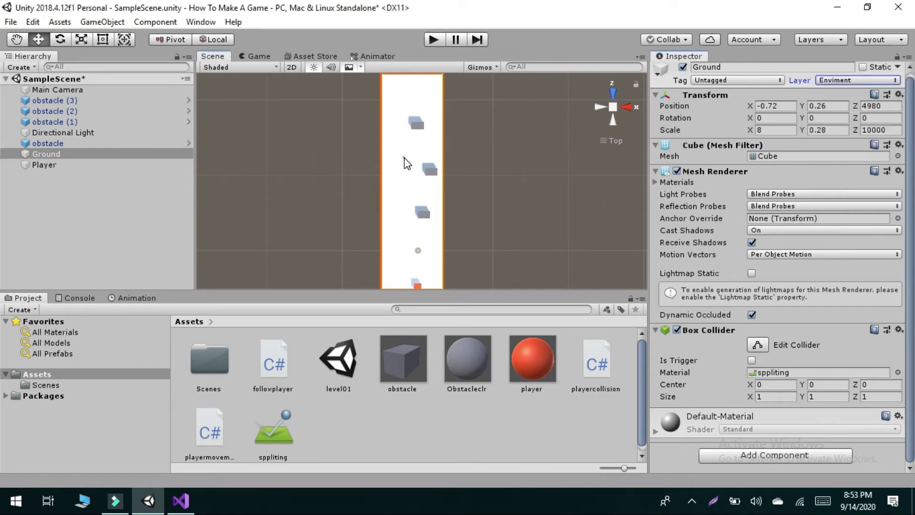
left_click(286, 177)
left_click(62, 154)
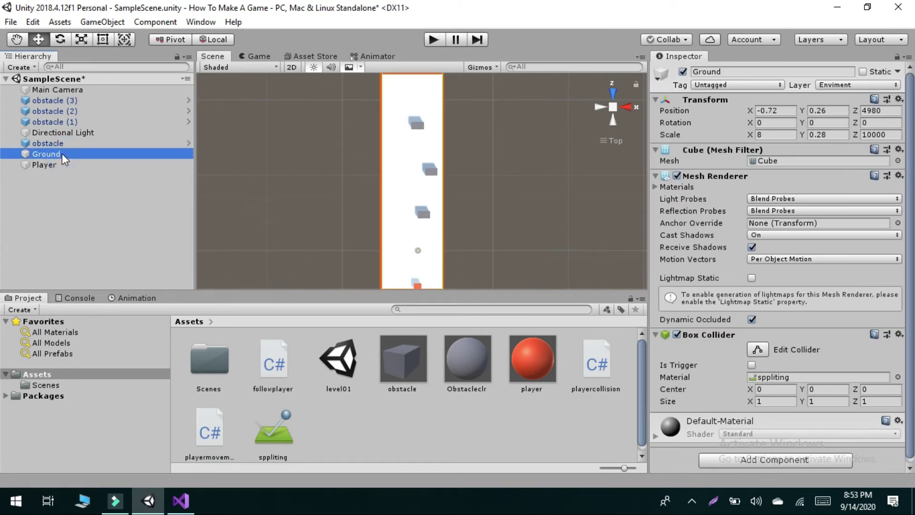
left_click(394, 178)
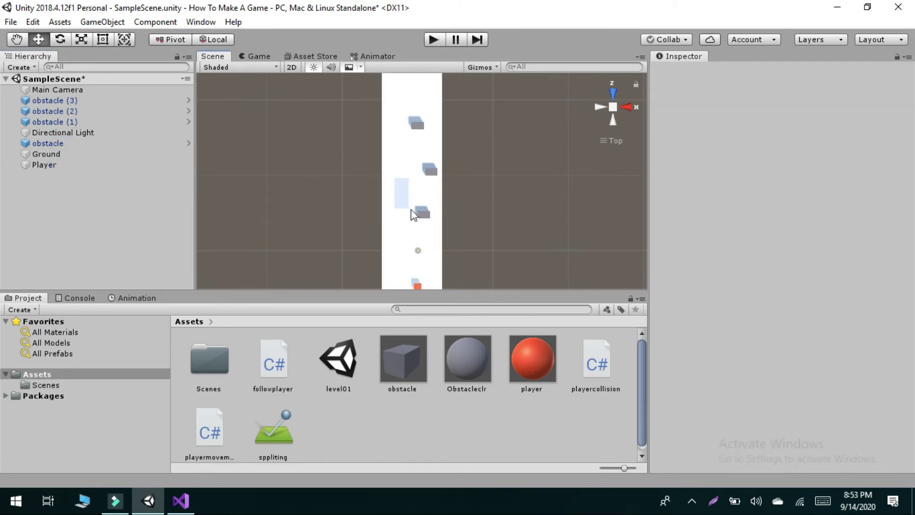
left_click(419, 173)
left_click(355, 146)
left_click(429, 171)
left_click_drag(364, 247, 432, 280)
scroll(407, 194, "down", 2)
left_click(66, 156)
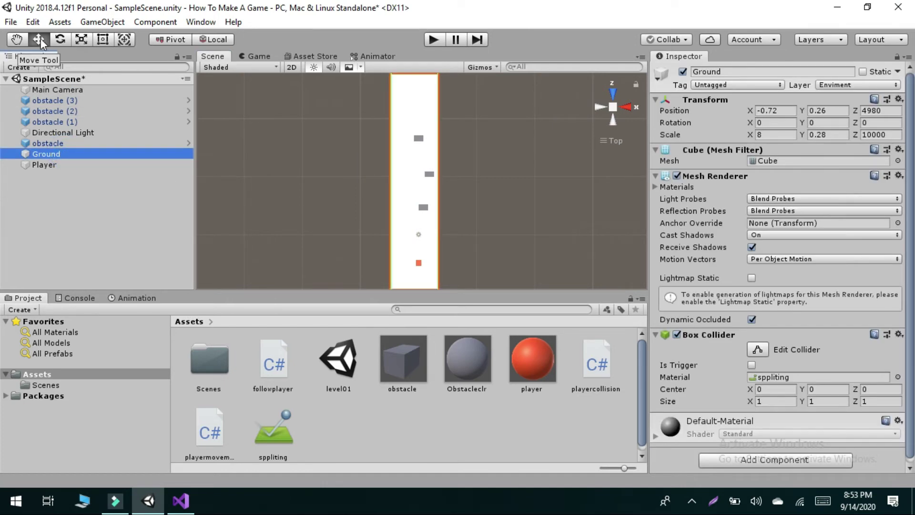
Move the Player along the X axis to -1.2 and reselect the Ground in the Hierarchy.
left_click(51, 166)
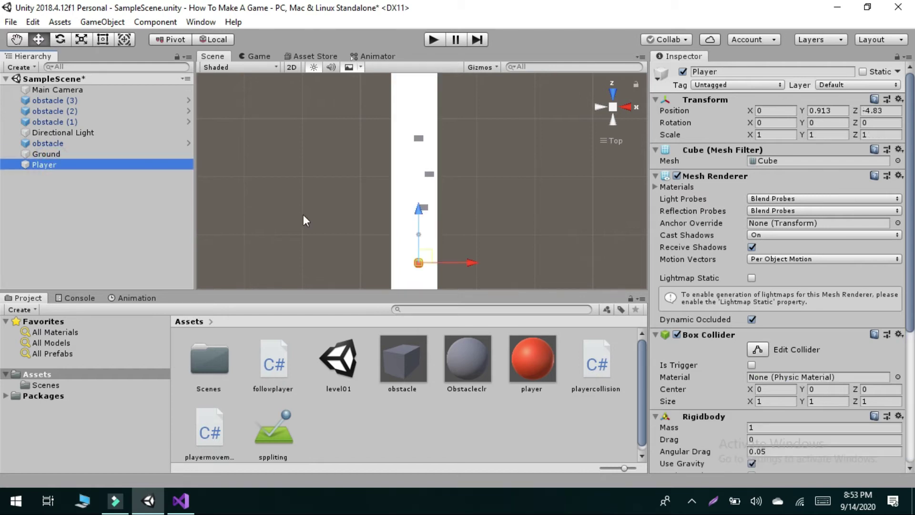
mouse_move(479, 262)
left_mouse_down()
mouse_move(465, 264)
mouse_move(474, 268)
left_mouse_up()
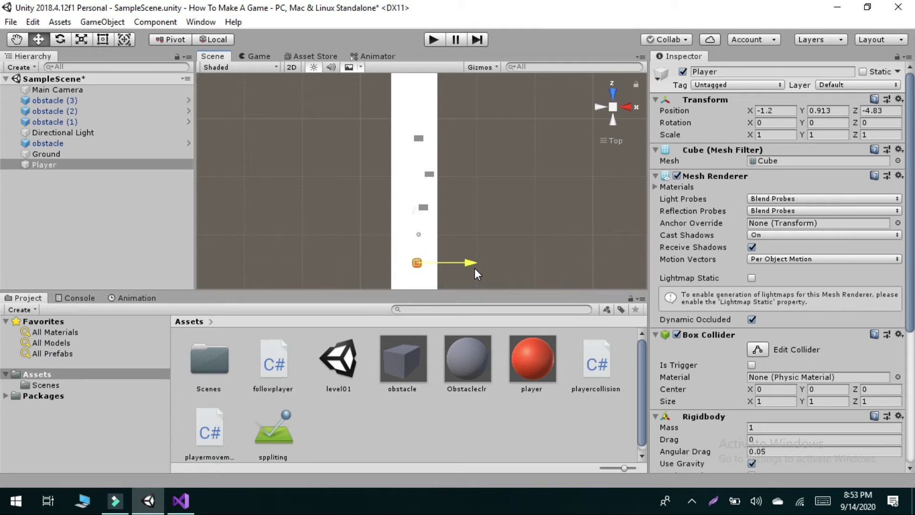
left_click(63, 156)
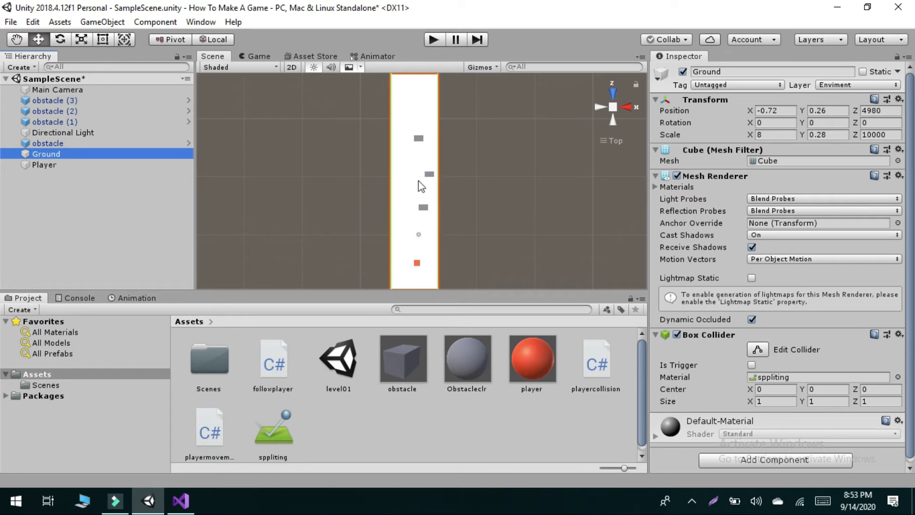
Test box selection on the three obstacles nearest the Player in the Scene view, and clear the selection.
scroll(418, 181, "down", 4)
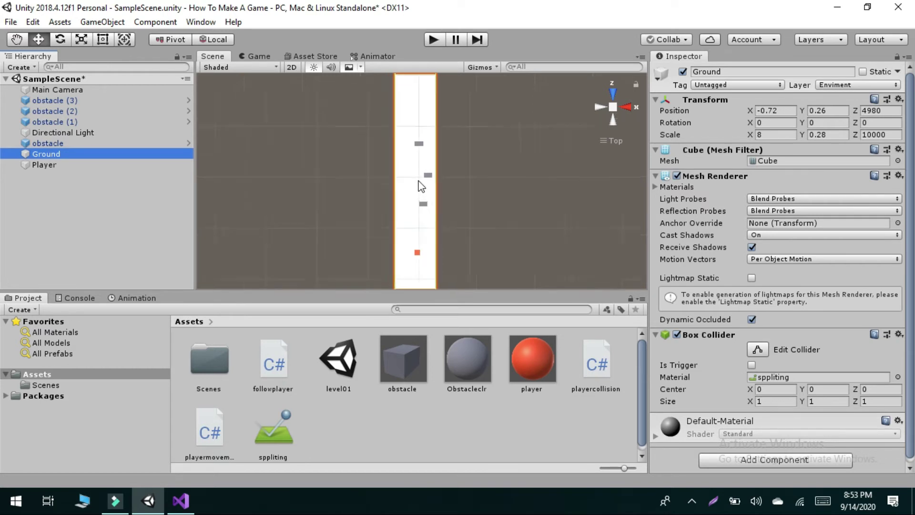
scroll(418, 180, "up", 2)
left_click_drag(401, 134, 459, 205)
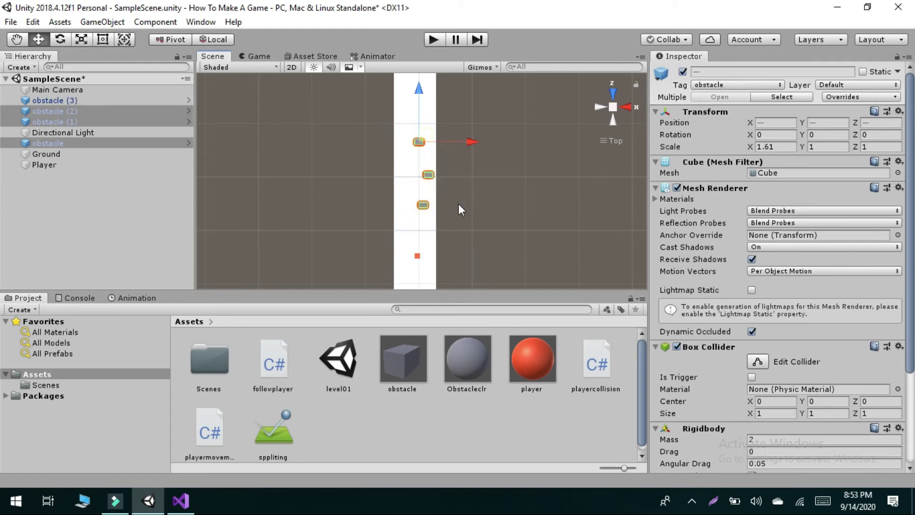
left_click(419, 145)
scroll(417, 124, "down", 4)
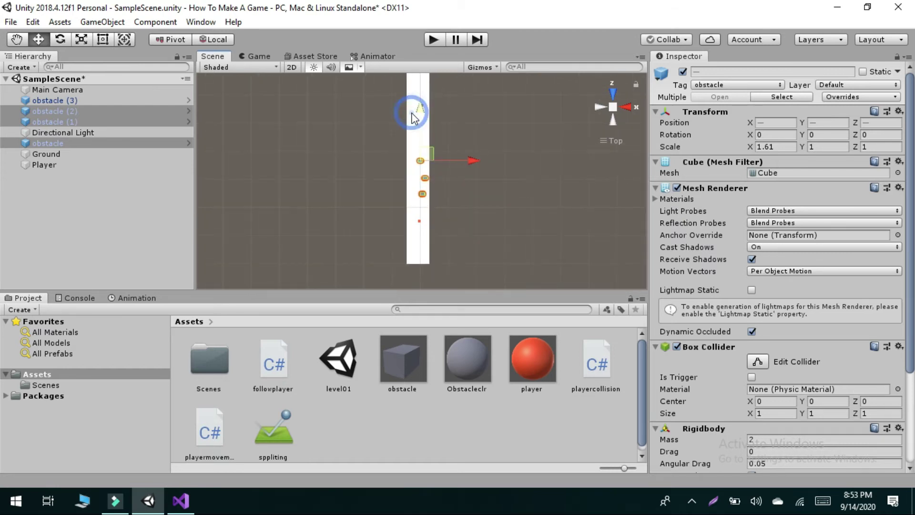
left_click(424, 134)
mouse_move(423, 134)
left_mouse_down()
mouse_move(397, 151)
mouse_move(431, 149)
left_mouse_up()
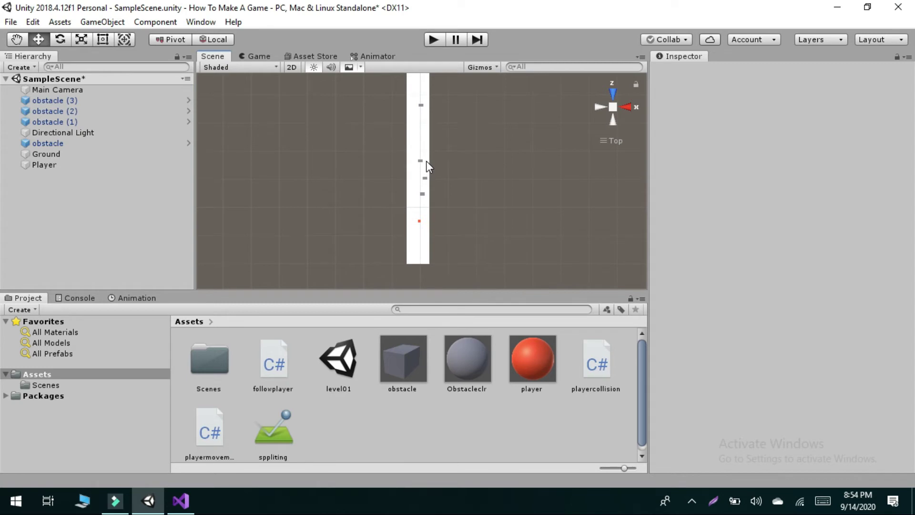
Delete obstacle, obstacle (1) and obstacle (3) from the scene, keeping only obstacle (2) on the track.
scroll(426, 162, "up", 4)
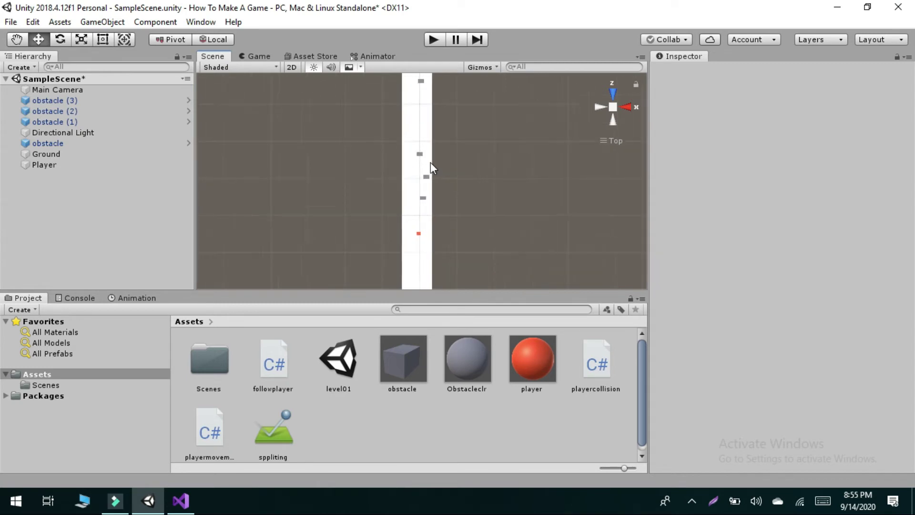
left_click(17, 39)
left_click_drag(484, 120, 496, 179)
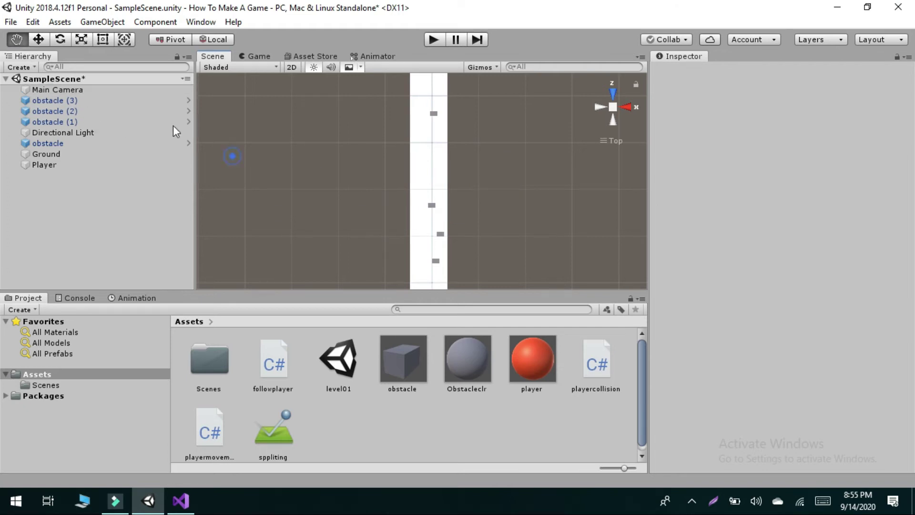
left_click(38, 40)
mouse_move(399, 192)
left_mouse_down()
mouse_move(461, 239)
mouse_move(442, 234)
left_mouse_up()
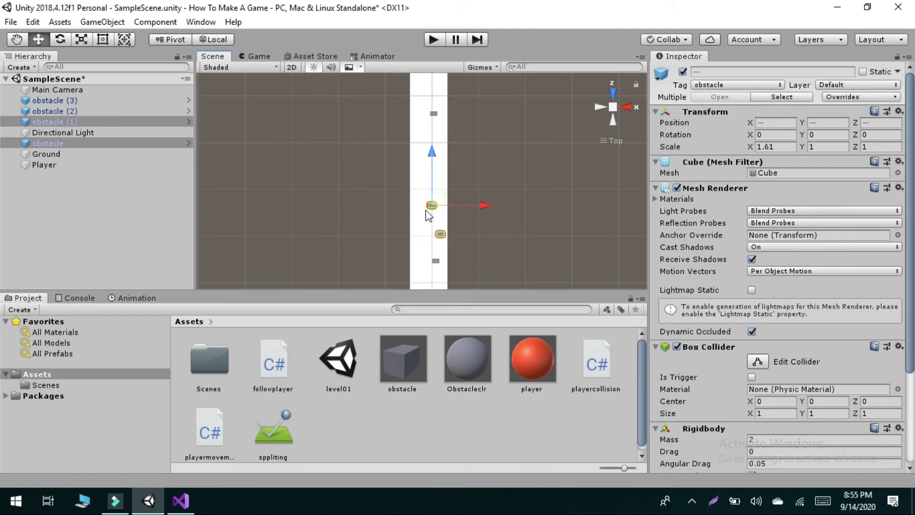
key("Delete")
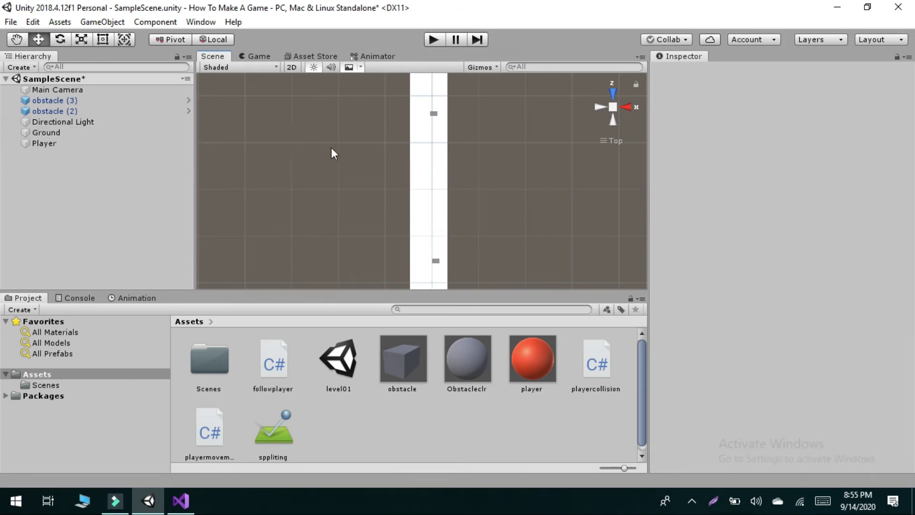
left_click(434, 110)
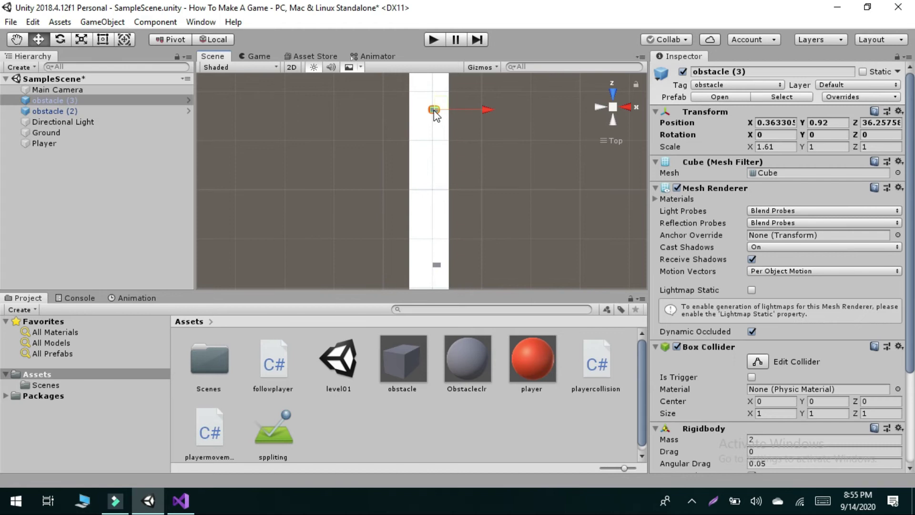
key("Delete")
scroll(437, 216, "down", 1)
scroll(418, 207, "down", 1)
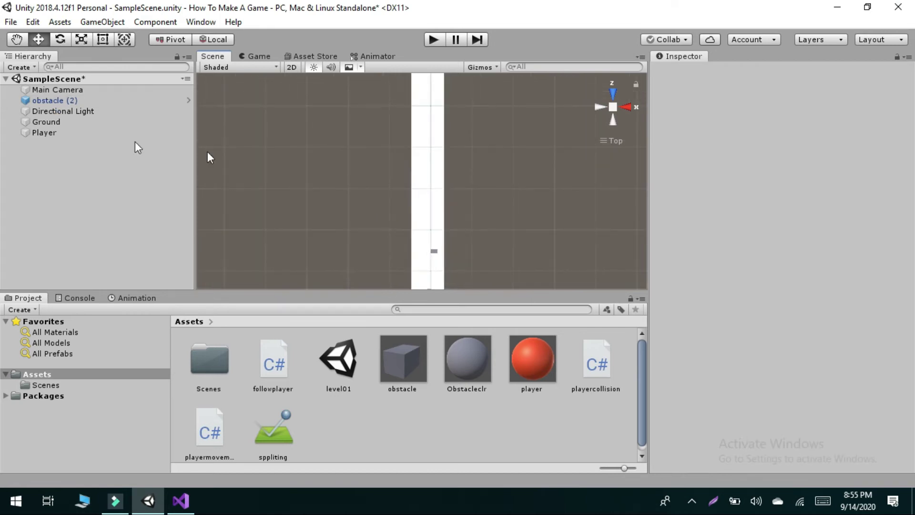
Move obstacle (2) near the track's negative-X edge with unit snapping, placing it at X -3.12, Z 10.87.
double_click(61, 102)
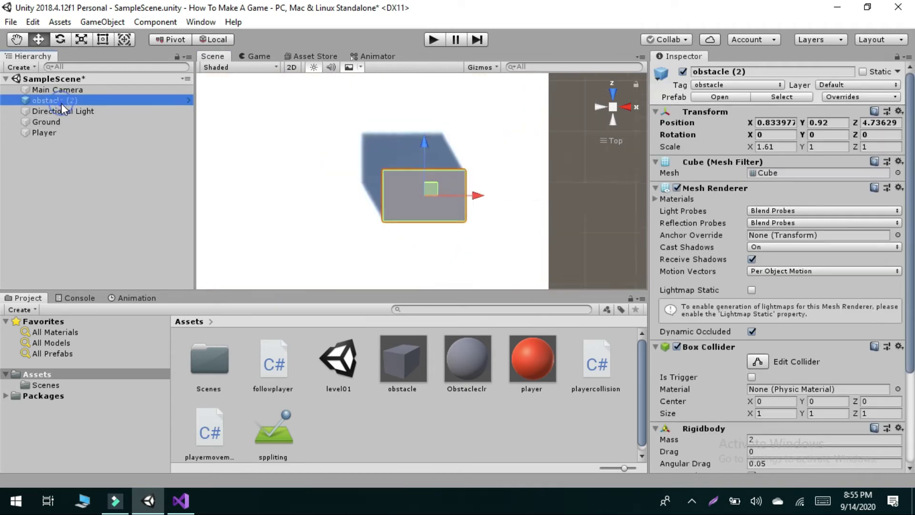
scroll(393, 176, "down", 3)
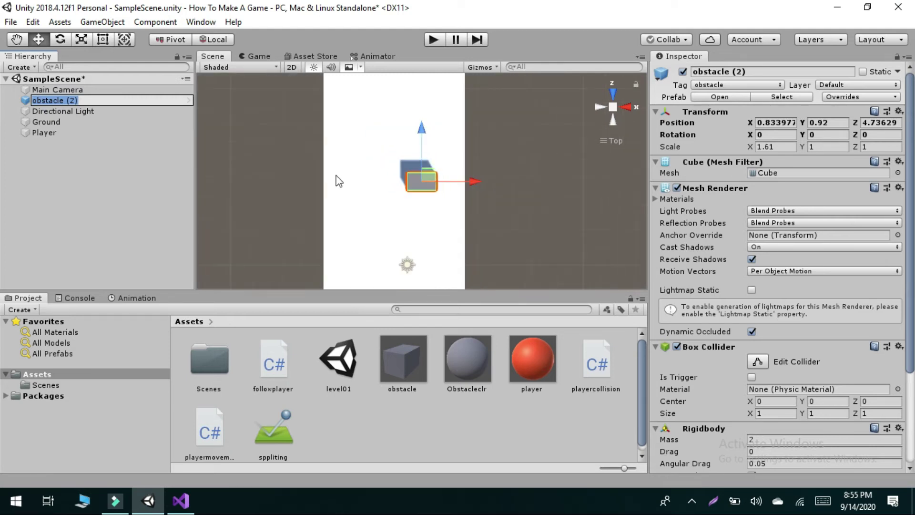
scroll(337, 176, "down", 5)
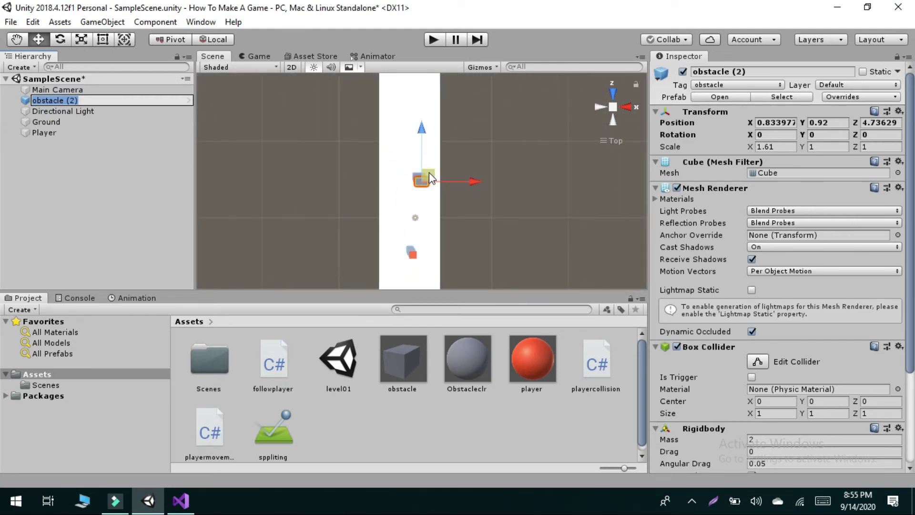
left_click_drag(429, 172, 403, 148)
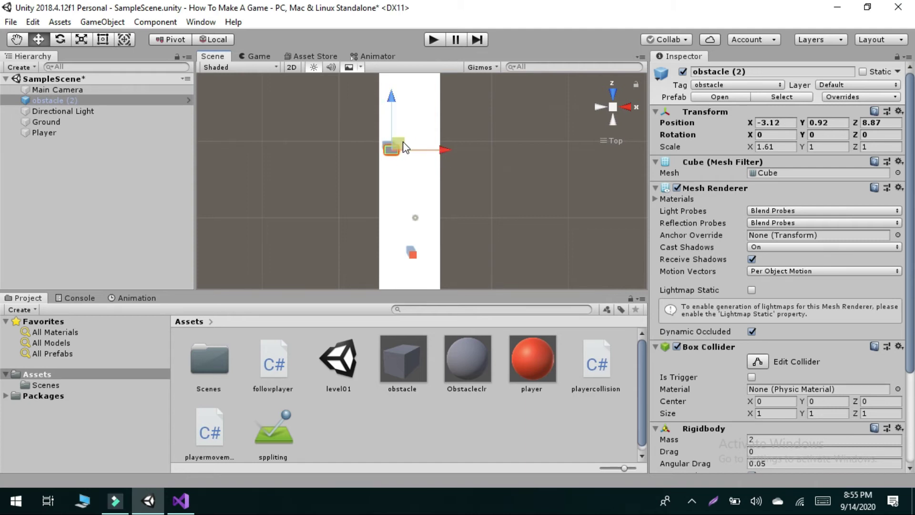
left_click_drag(403, 146, 416, 182, "ctrl")
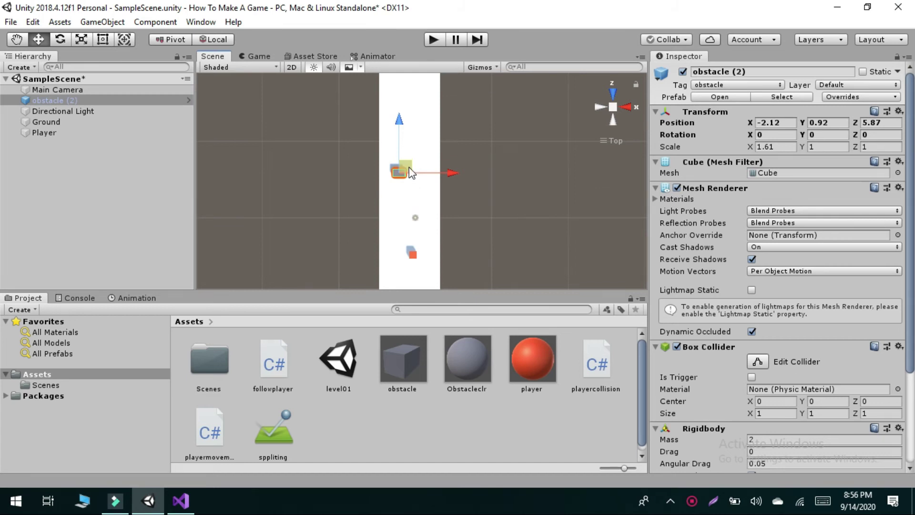
left_click_drag(409, 172, 403, 139, "ctrl")
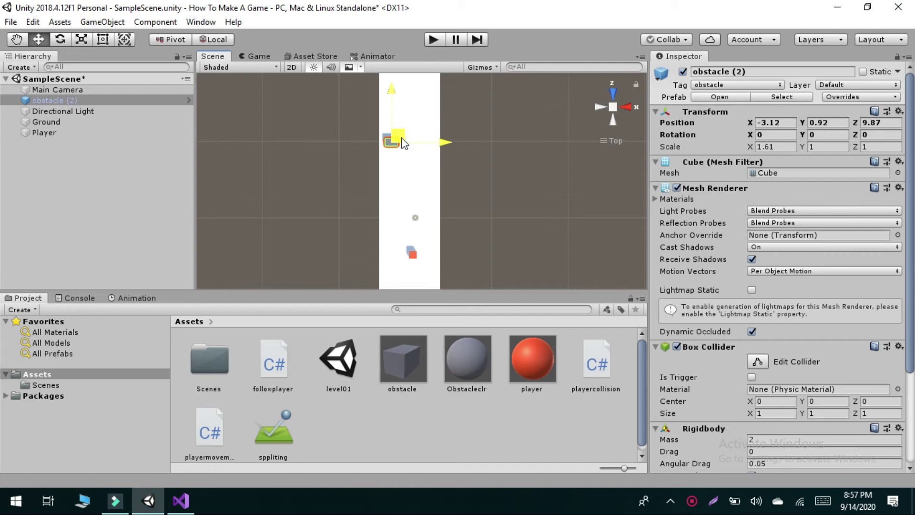
mouse_move(404, 143)
left_mouse_down()
mouse_move(400, 194)
mouse_move(405, 130)
left_mouse_up()
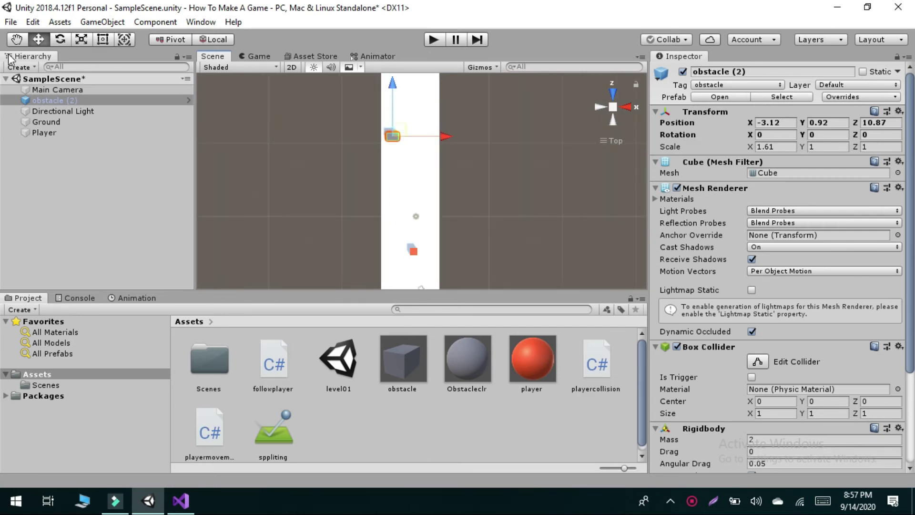
Duplicate obstacle (2) and place the copy beside it at X -1.12, Z 10.87.
left_click(18, 40)
left_click_drag(444, 162, 454, 193)
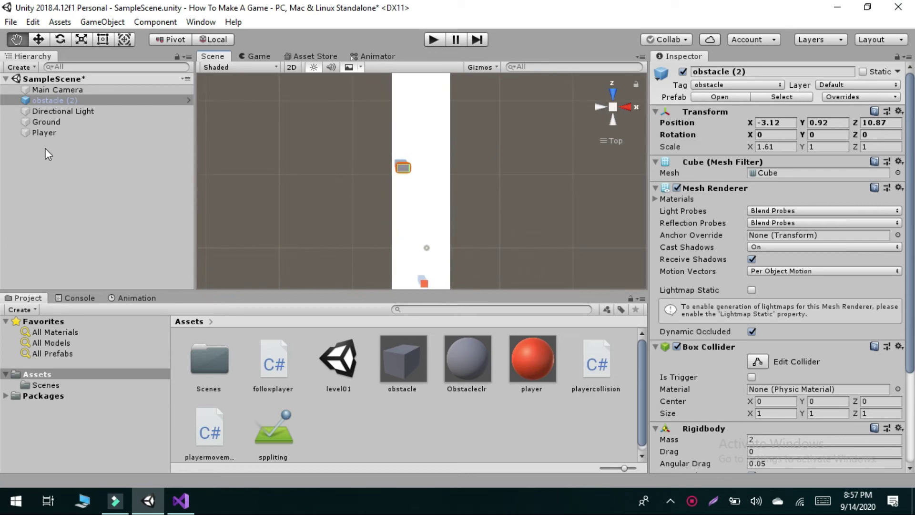
double_click(53, 101)
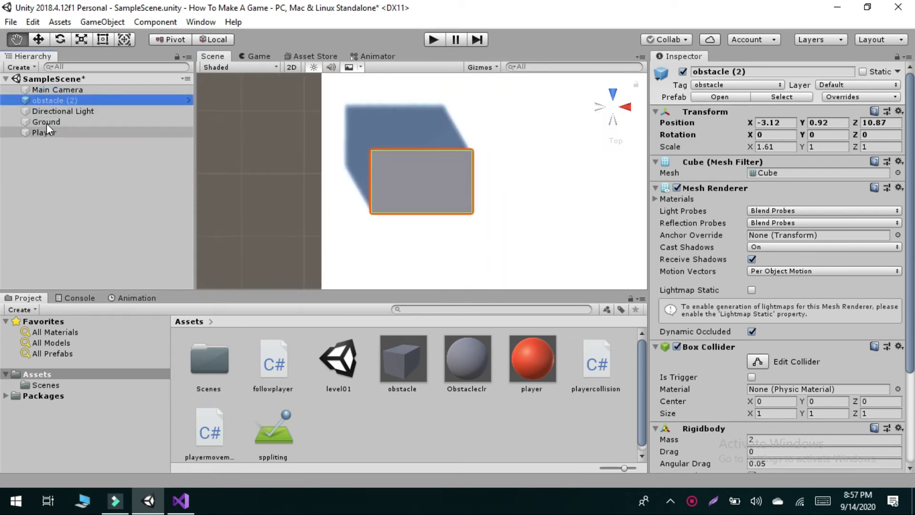
scroll(476, 172, "down", 5)
scroll(476, 176, "down", 5)
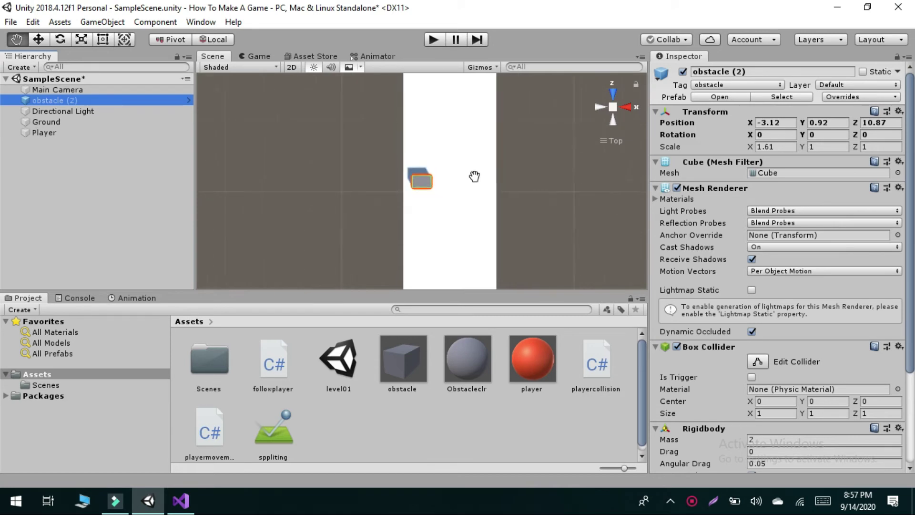
left_click(78, 96)
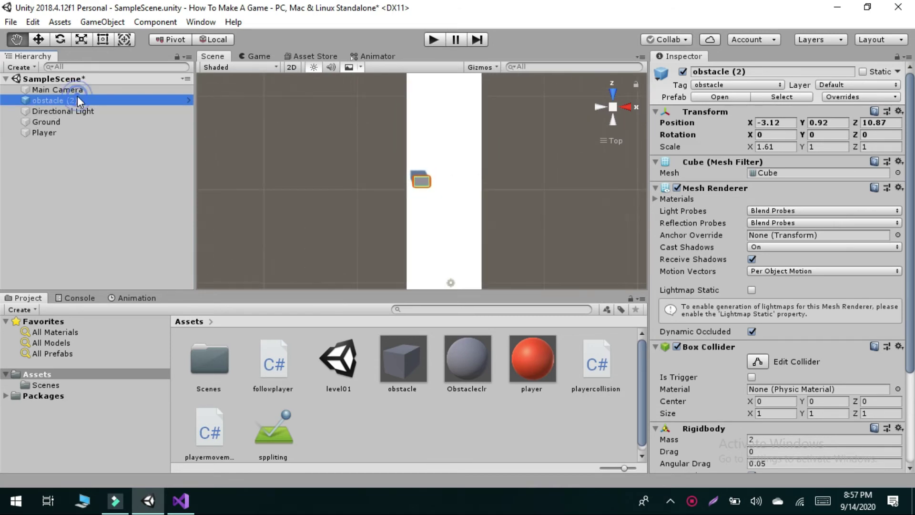
left_click(39, 40)
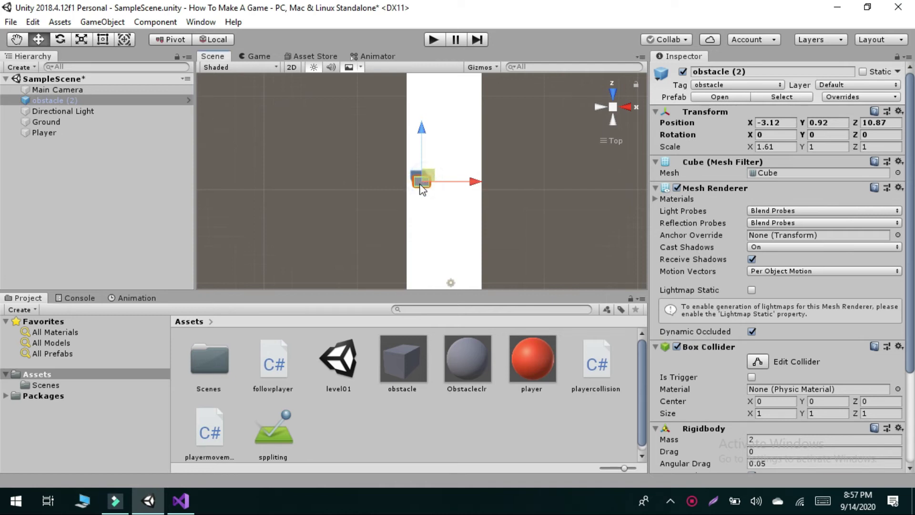
key("ctrl+d")
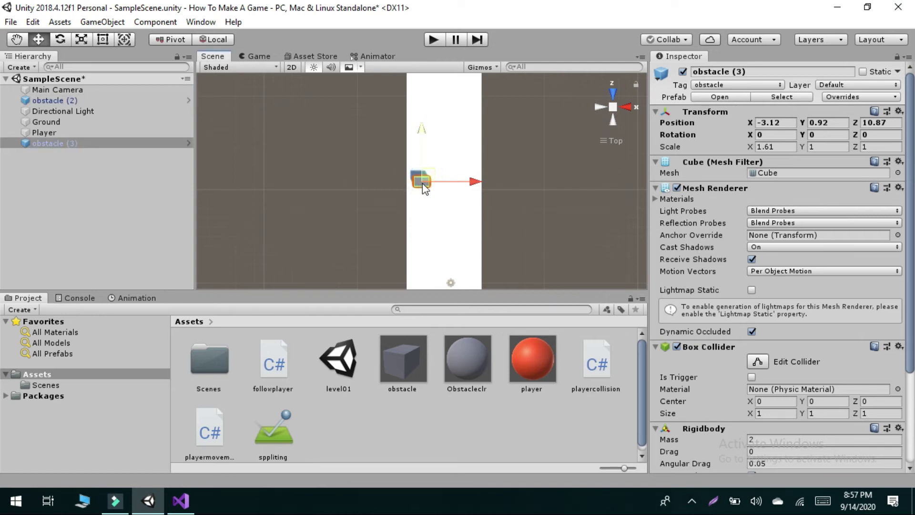
left_click_drag(471, 180, 491, 181)
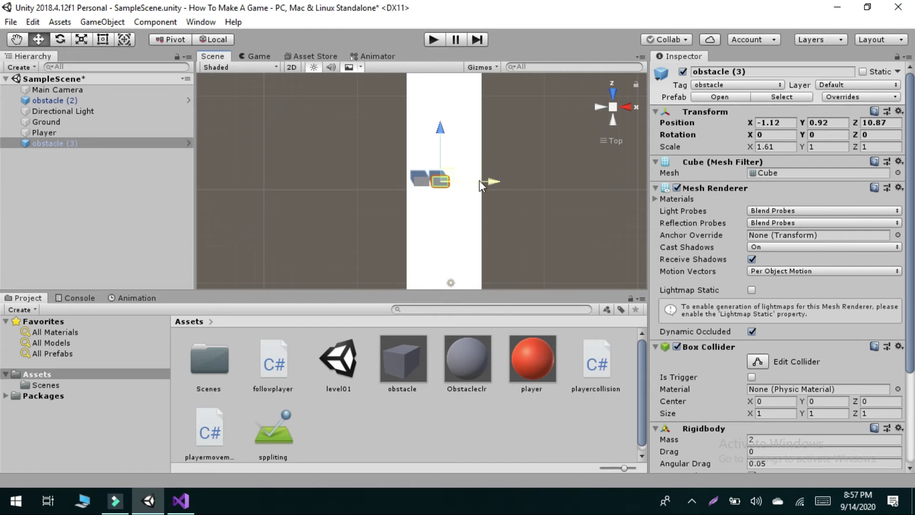
Duplicate the latest obstacle twice to form a second row, placing the copies at X -1.12 and X 0.88, both at Z 15.87.
key("ctrl+d")
left_click_drag(444, 137, 444, 88, "ctrl")
key("ctrl+d")
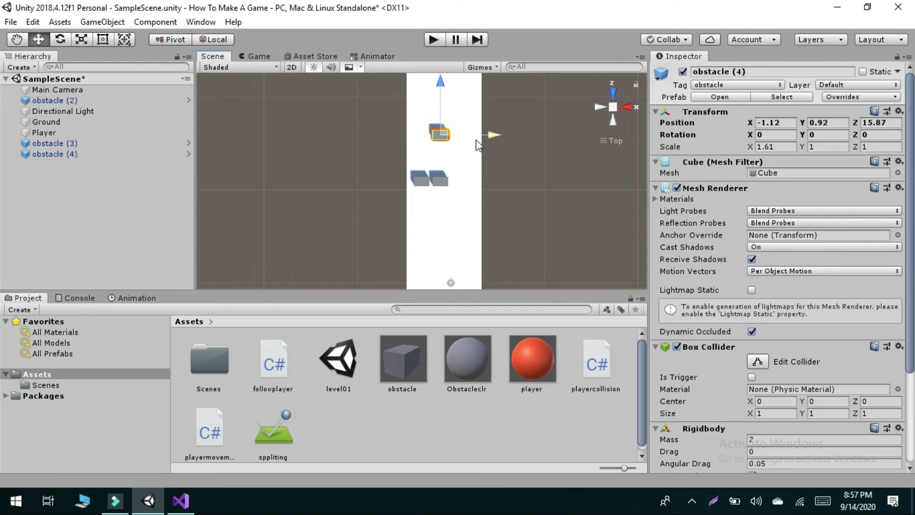
left_click_drag(497, 133, 511, 131, "ctrl")
Duplicate the latest obstacle twice to form a third row at Z 19.9, with copies at X 0.88 and about X -4.1.
scroll(465, 162, "down", 4)
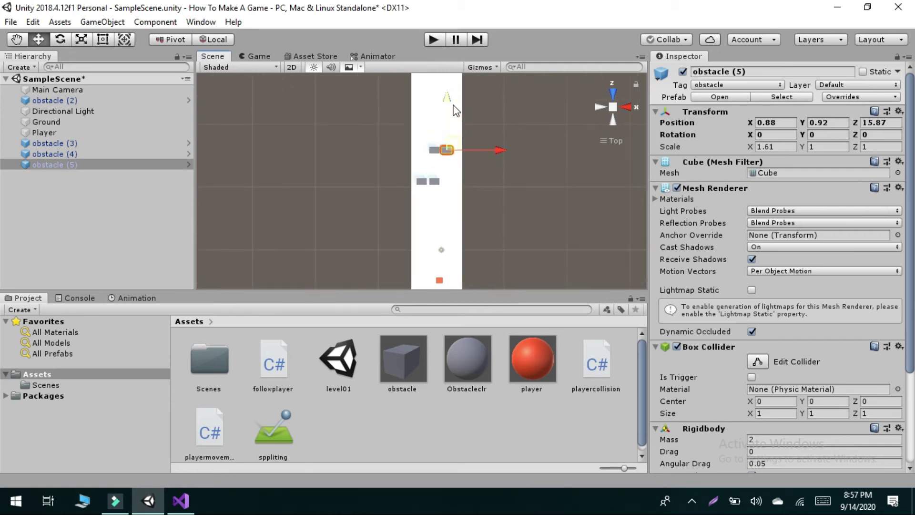
key("ctrl+d")
left_click_drag(447, 102, 454, 75, "ctrl")
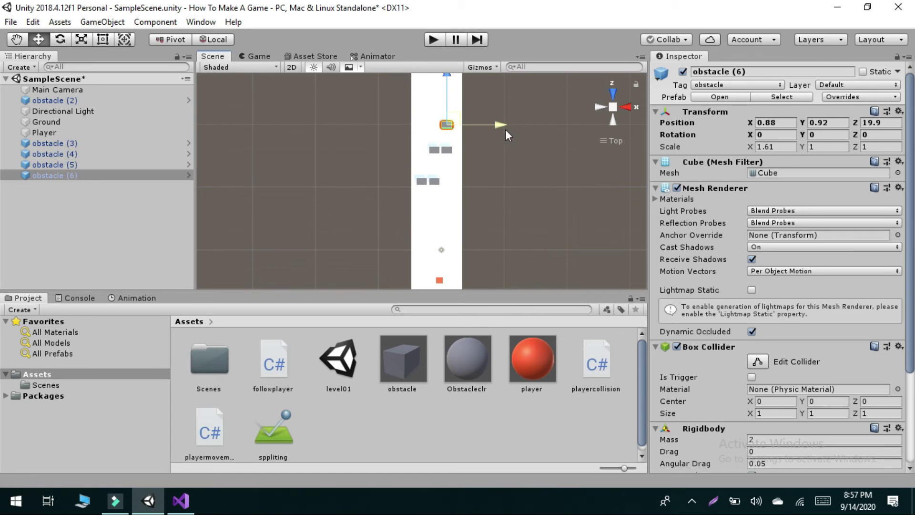
key("ctrl+d")
left_click_drag(500, 122, 470, 127)
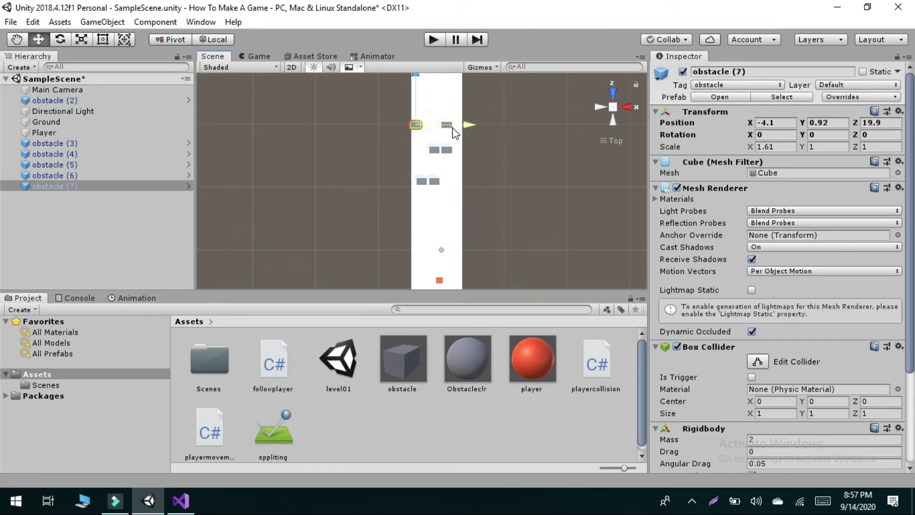
Shift obstacle (6) in the third row to X -2.3, and obstacles (5) and (4) in the second row to X 2.9 and X 0.9.
left_click(447, 125)
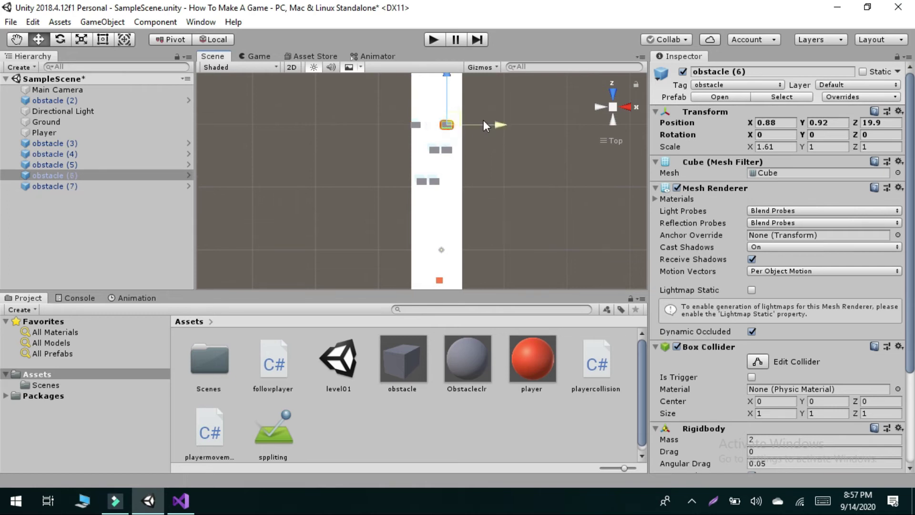
left_click_drag(502, 125, 484, 127)
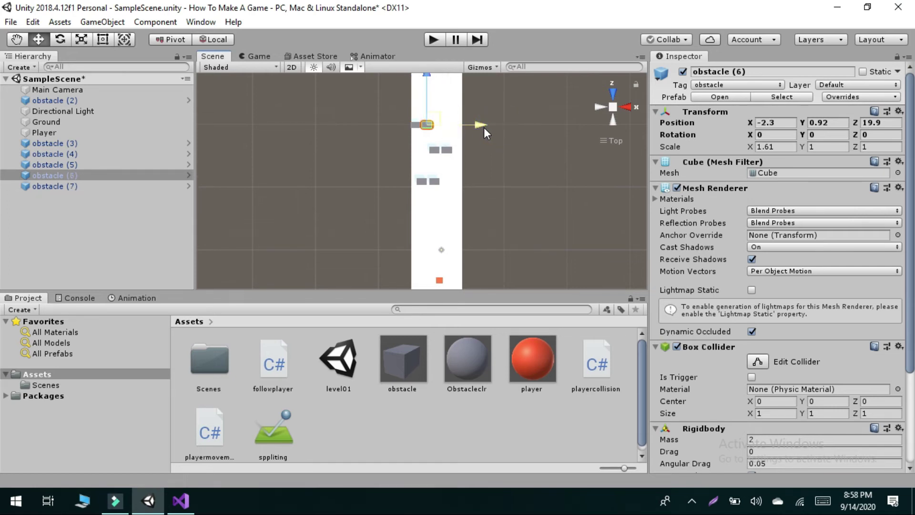
left_click(450, 152)
left_click_drag(494, 147, 511, 151)
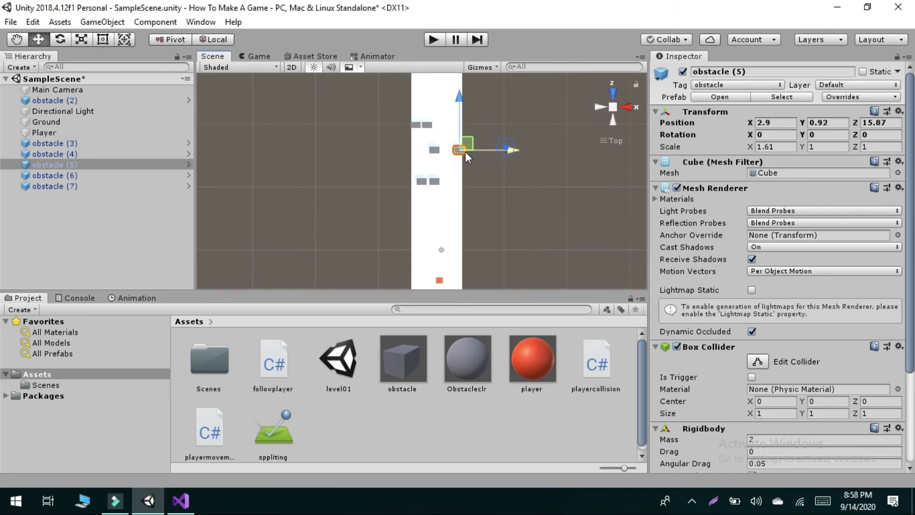
left_click(438, 149)
left_click_drag(496, 148, 508, 147)
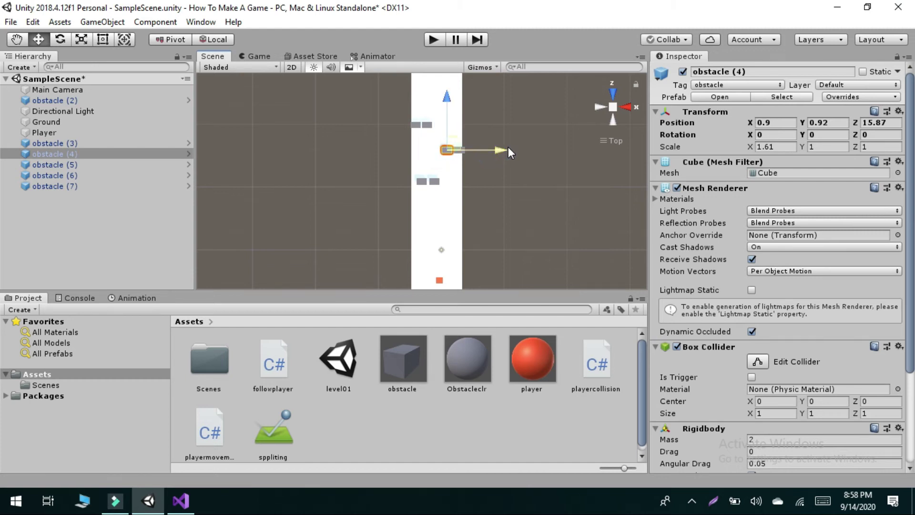
Move first-row obstacles (2) and (3) along Z toward the player, shifting obstacle (2) to the track's negative-X edge.
left_click(422, 182)
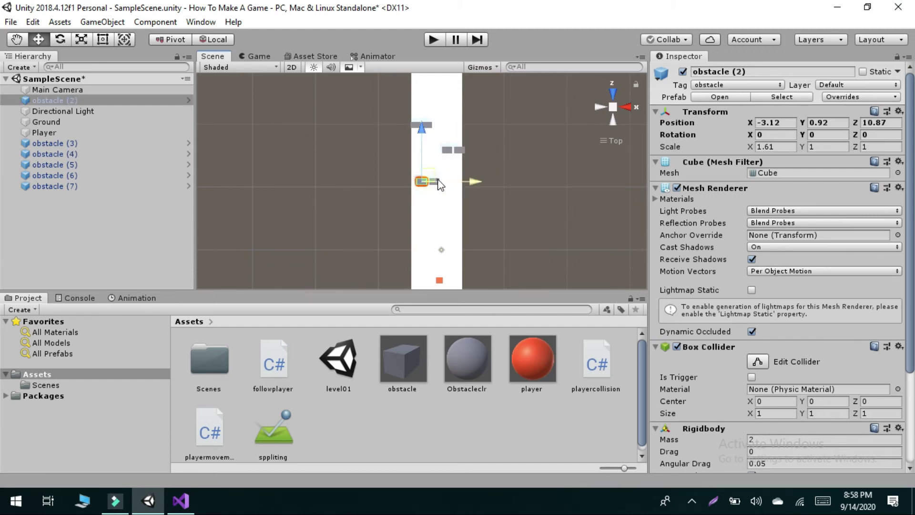
left_click_drag(425, 130, 426, 149)
left_click_drag(477, 198, 471, 200)
left_click(434, 182)
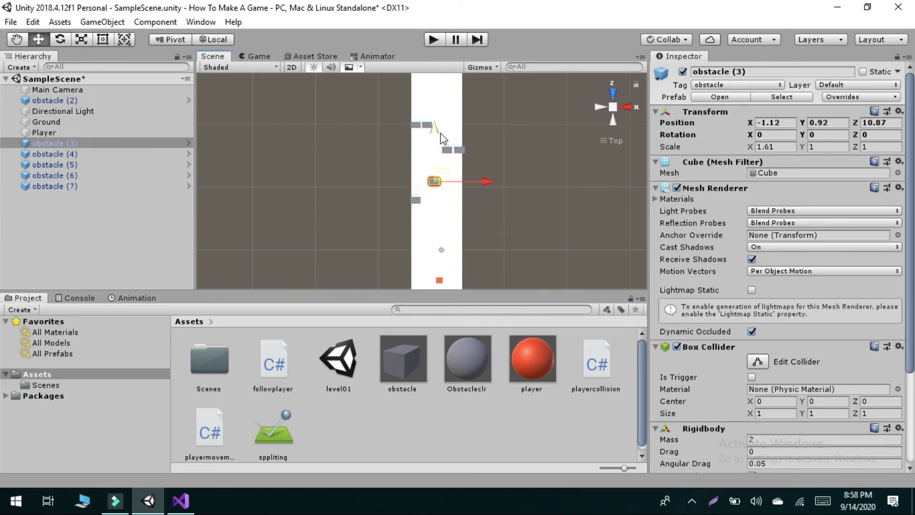
left_click_drag(435, 133, 437, 150)
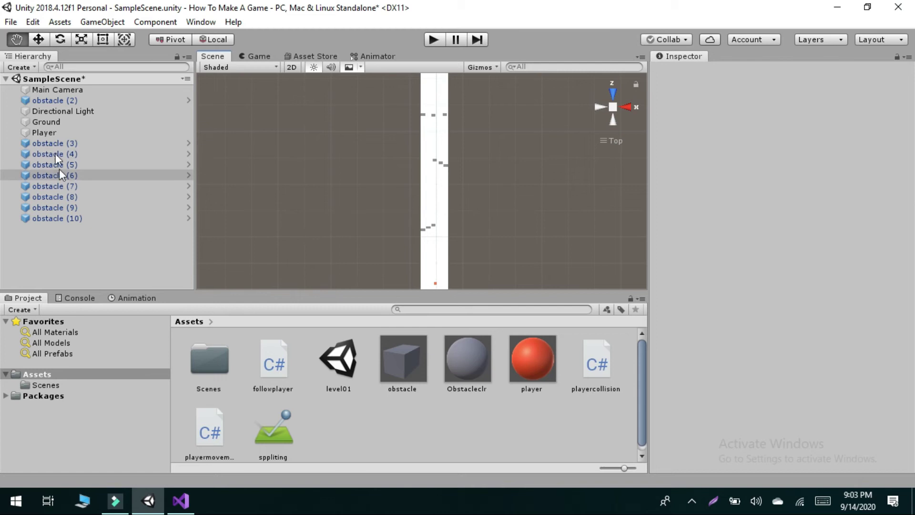
Play-test the level twice, steering the player cube sideways around the obstacles, and stop each run.
left_click(431, 40)
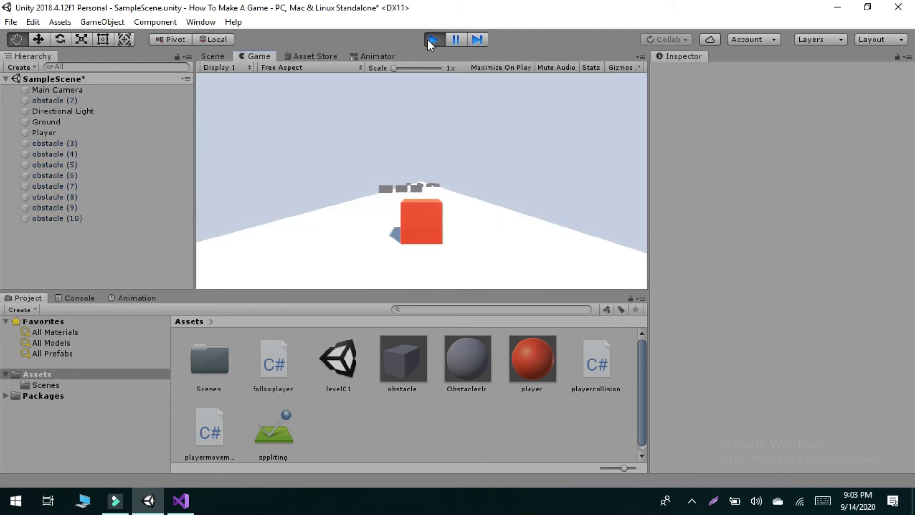
key("d")
key("a")
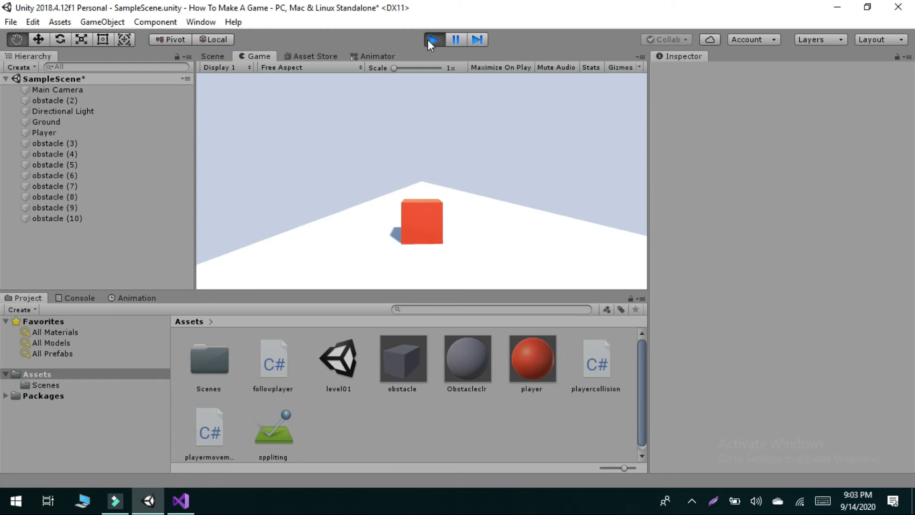
left_click(427, 39)
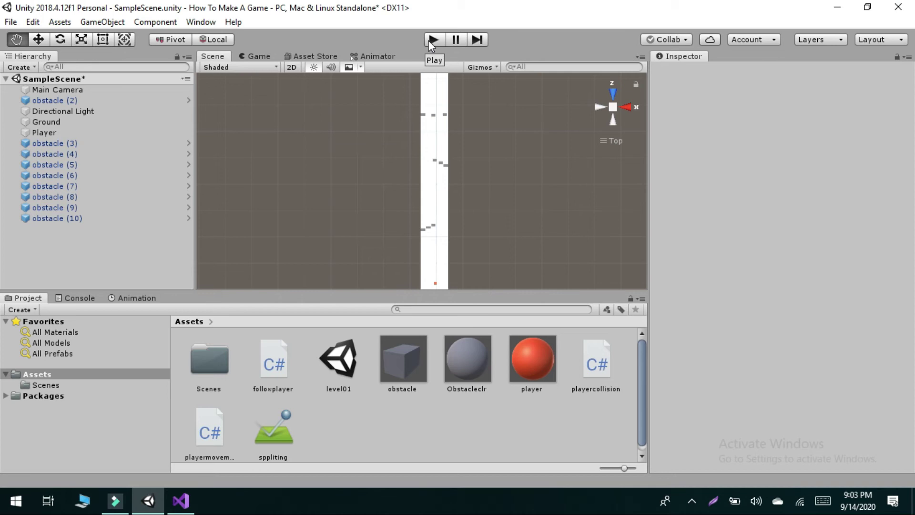
left_click(428, 39)
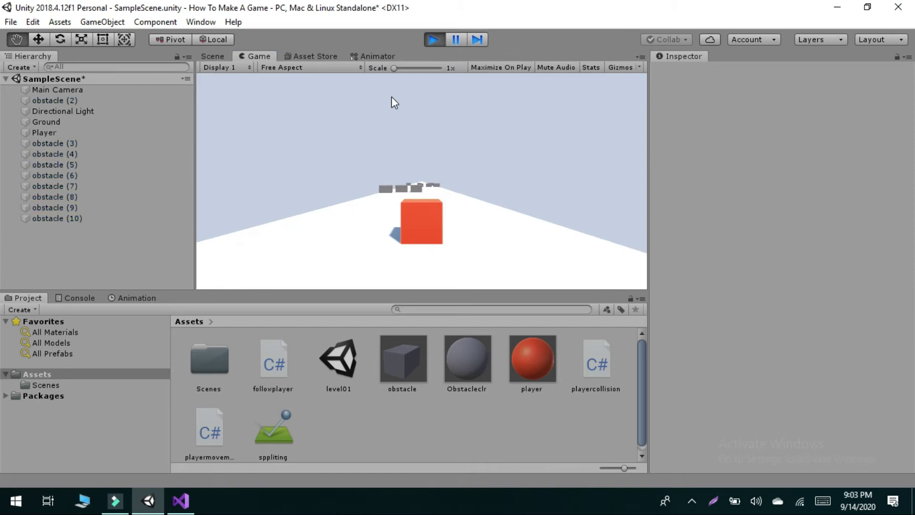
key("d")
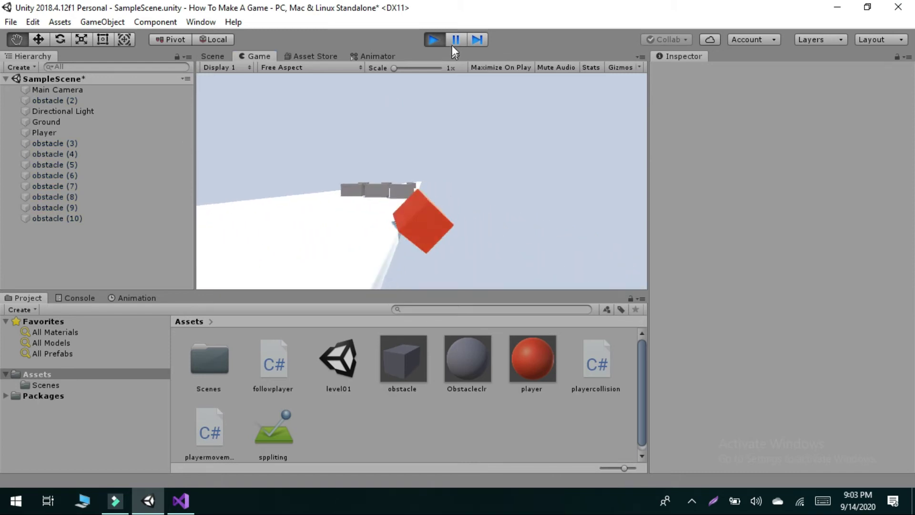
left_click(434, 40)
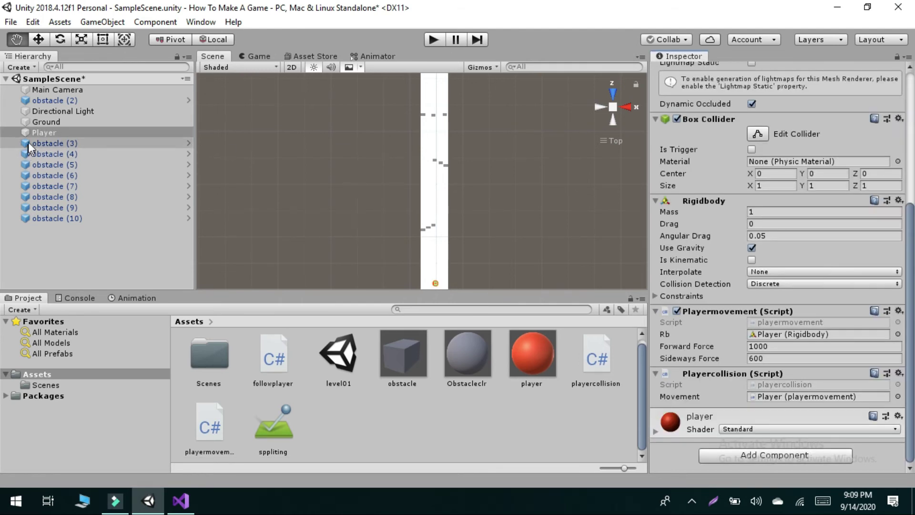
Open the Player's playermovement script in Visual Studio and locate the "d" and "a" key conditions in FixedUpdate.
left_click(36, 132)
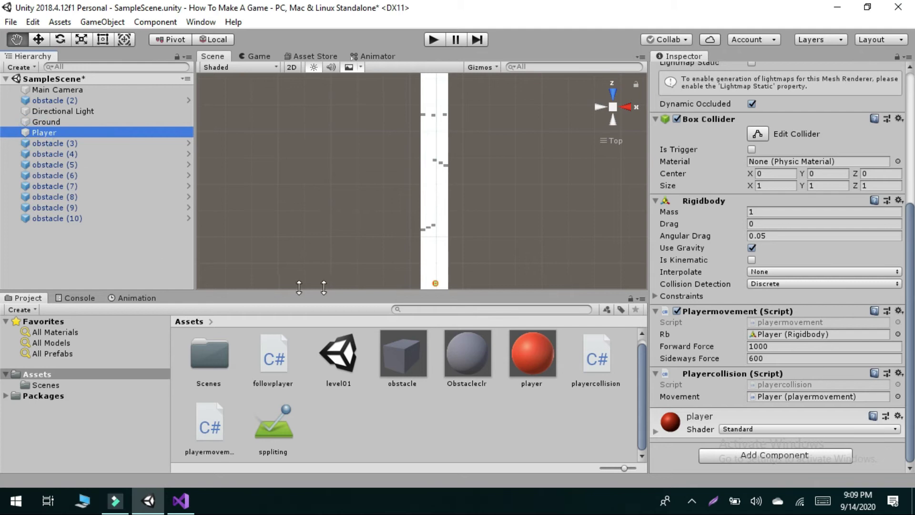
double_click(783, 322)
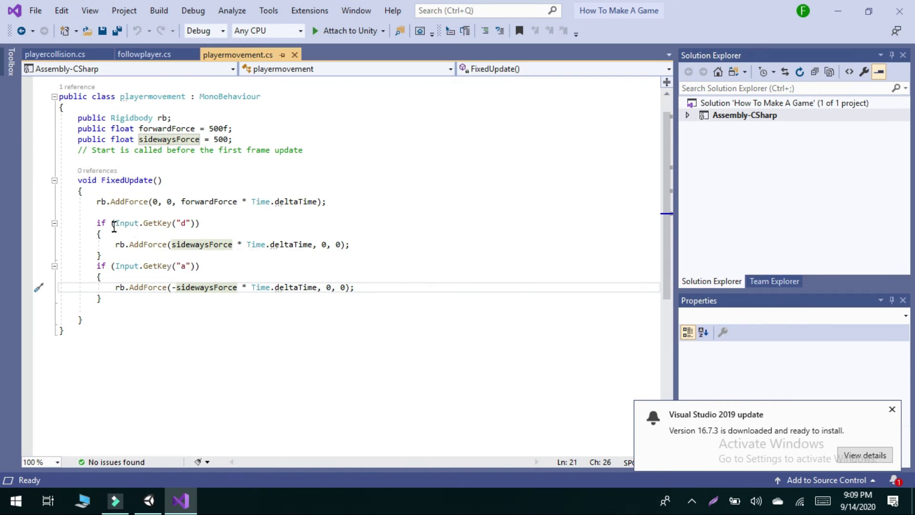
left_click(186, 224)
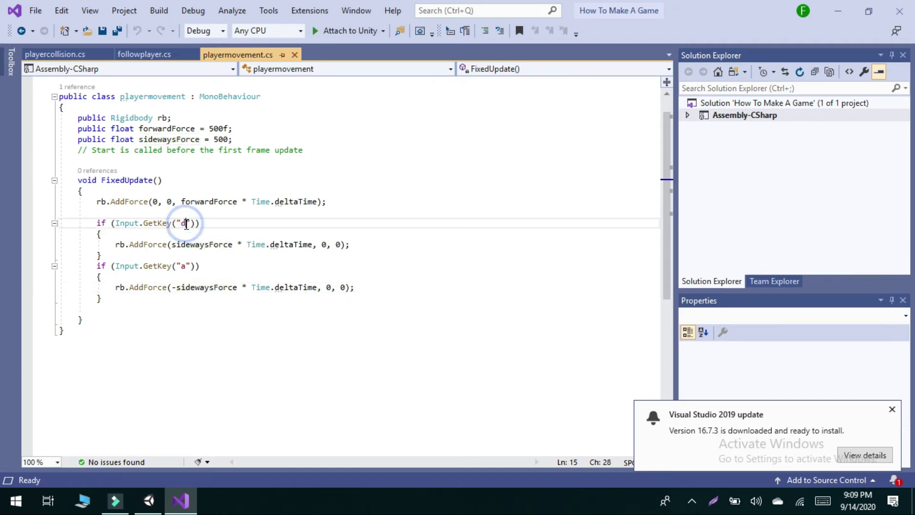
left_click(186, 266)
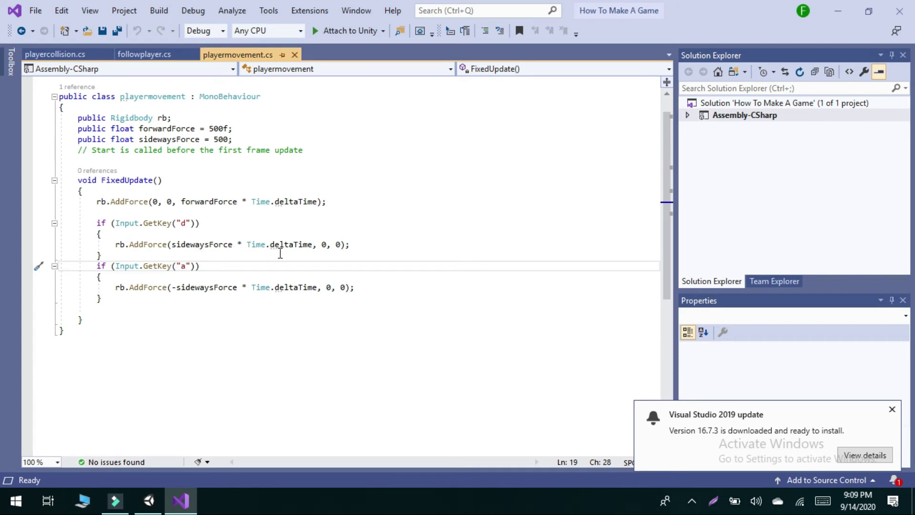
Add ForceMode.VelocityChange as the fourth argument of the AddForce call for the "d" key.
left_click(345, 246)
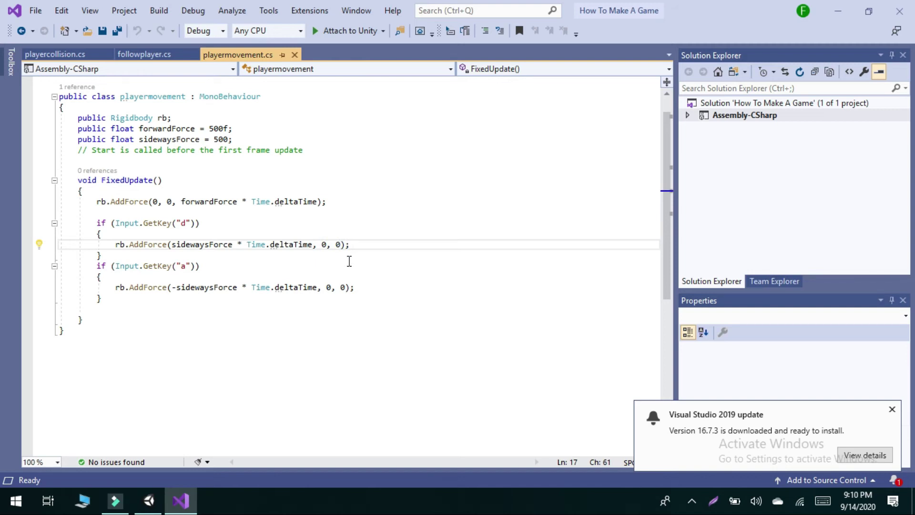
type(",")
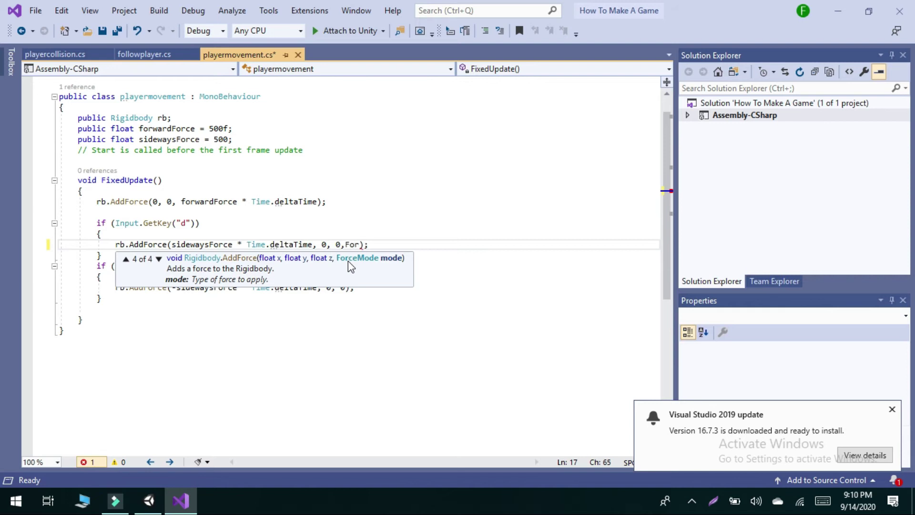
type("For")
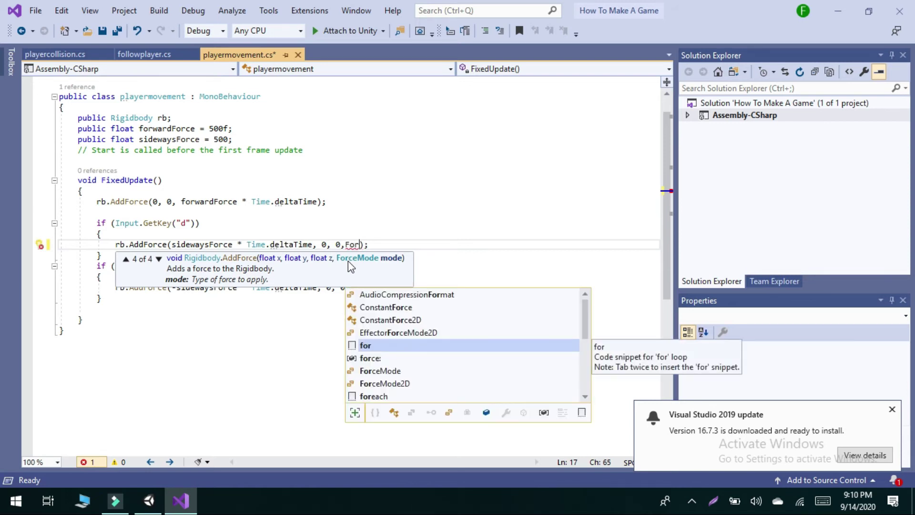
type("ce")
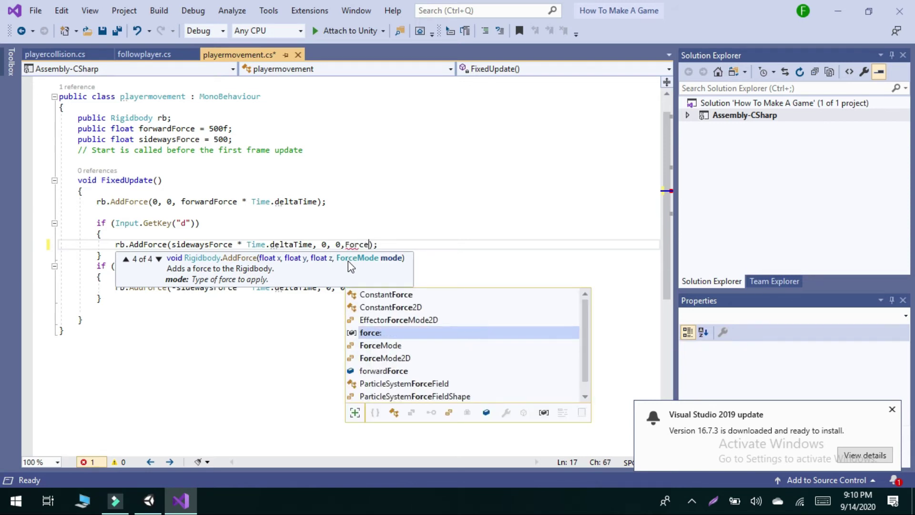
key("Down")
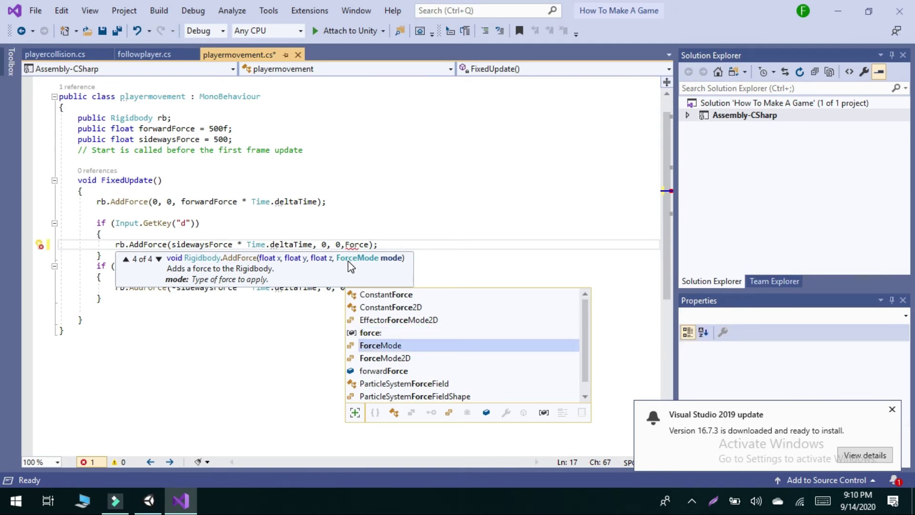
key("Tab")
type(".")
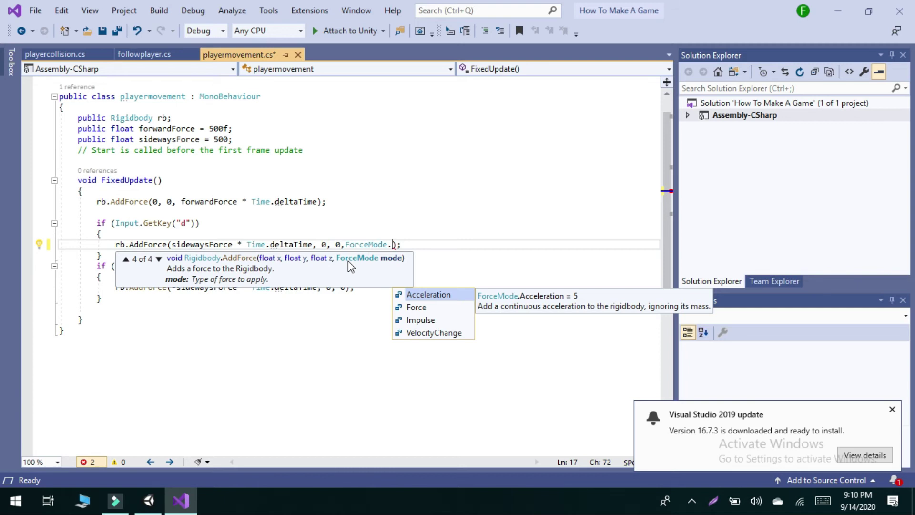
key("Down")
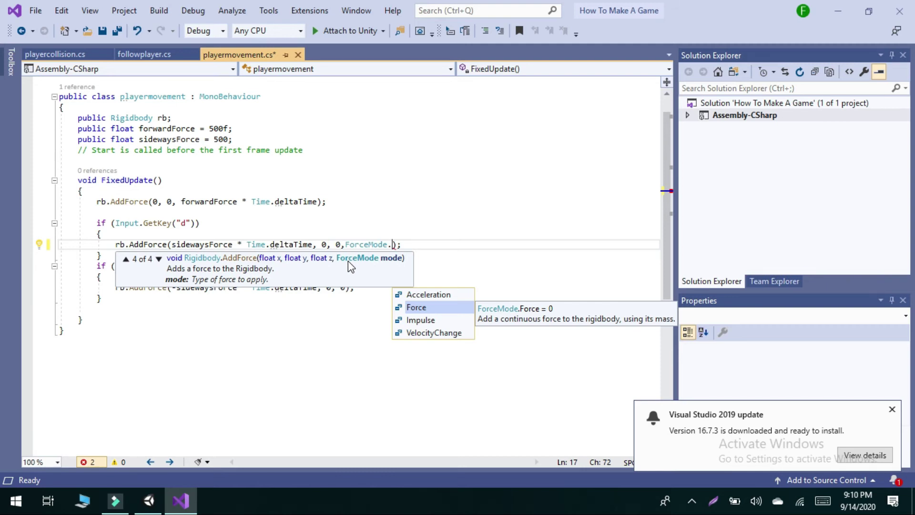
key("Down")
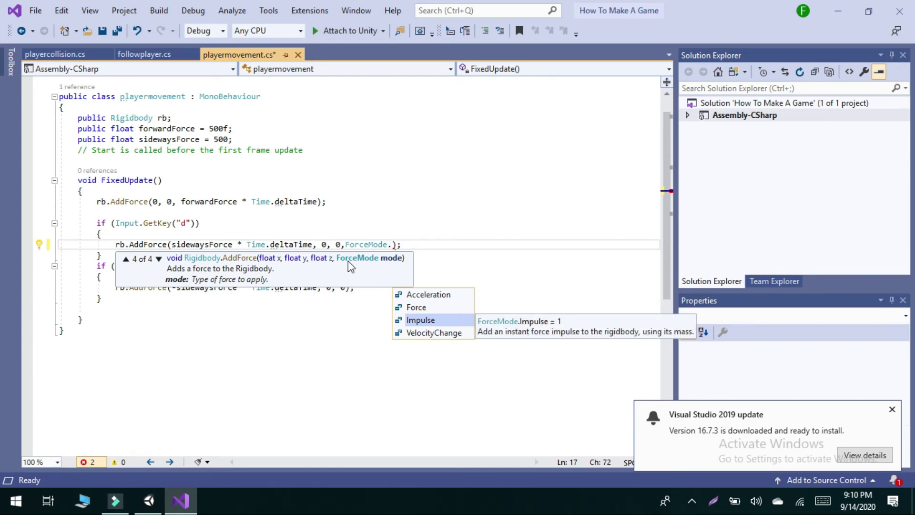
key("Down")
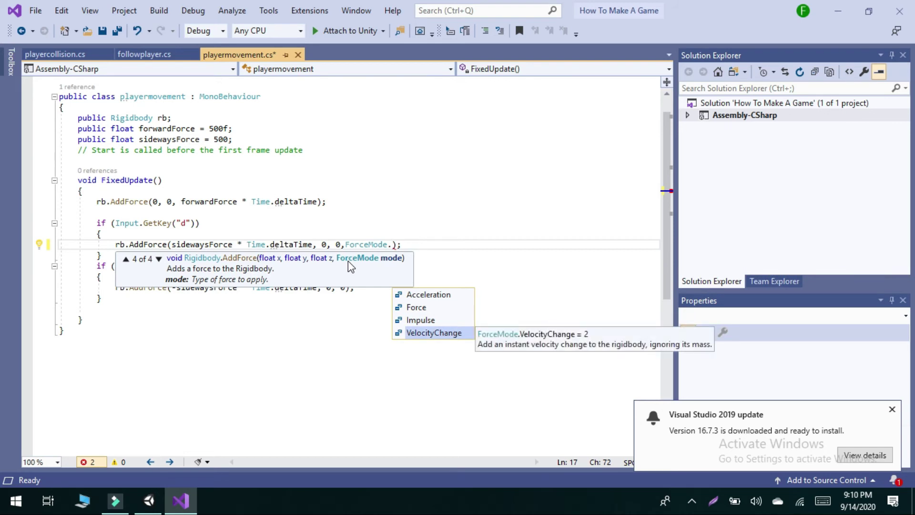
key("Tab")
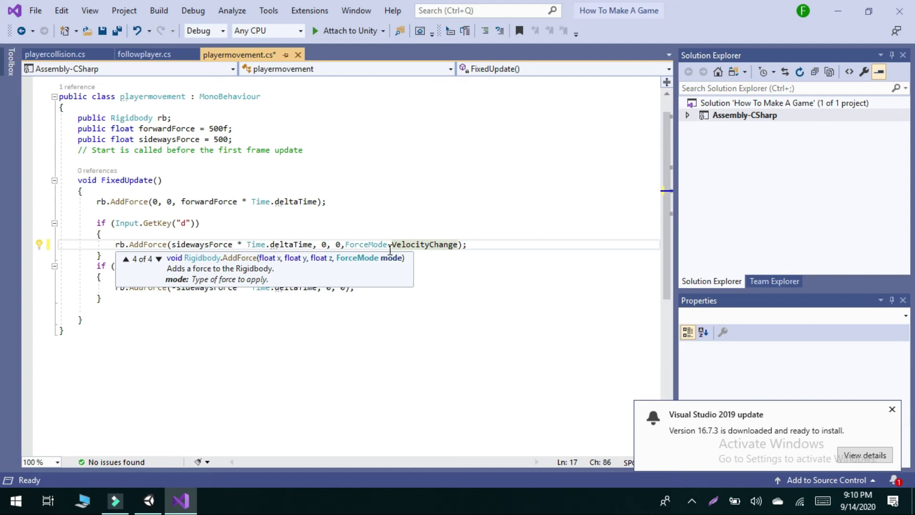
Add ForceMode.VelocityChange to the AddForce call for the "a" key and save the playermovement script.
left_click(256, 318)
left_click(346, 288)
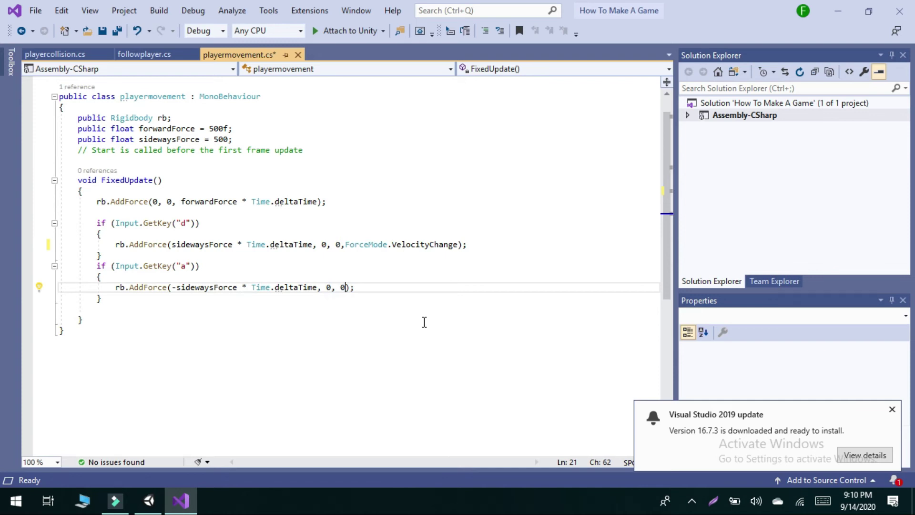
type(",")
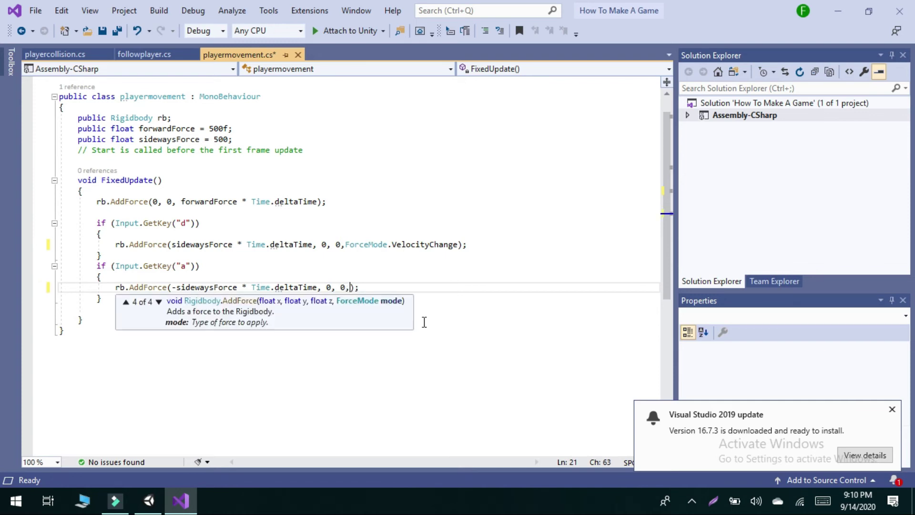
type("ForceMode.")
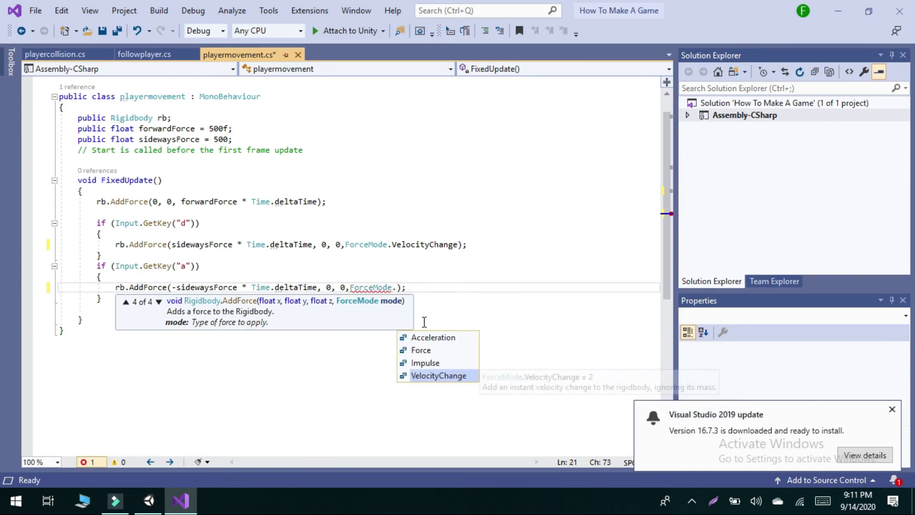
key("Tab")
key("ctrl+s")
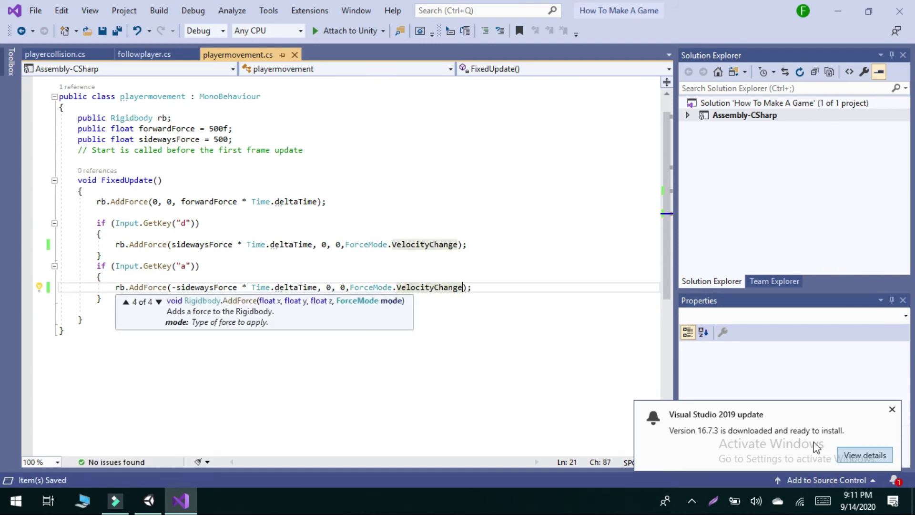
Switch back to Unity and start a play-test of the level with the edited movement script.
left_click(145, 507)
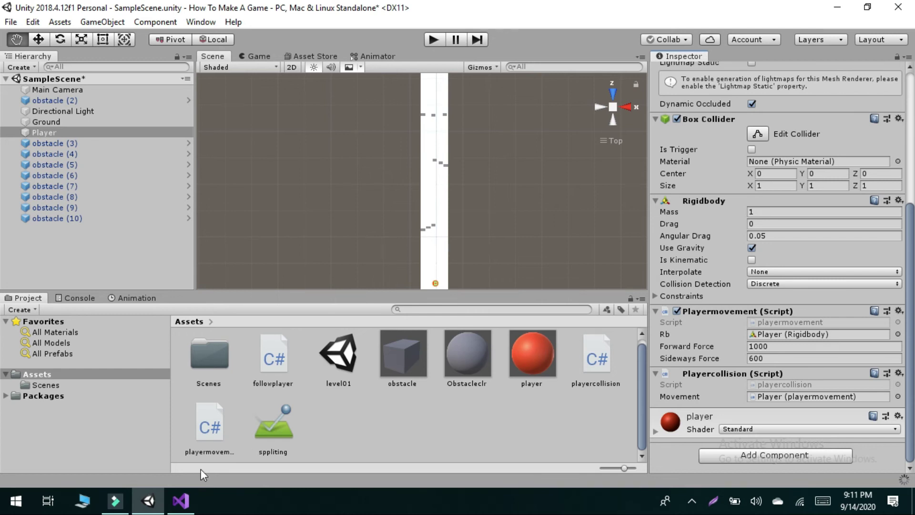
left_click(185, 506)
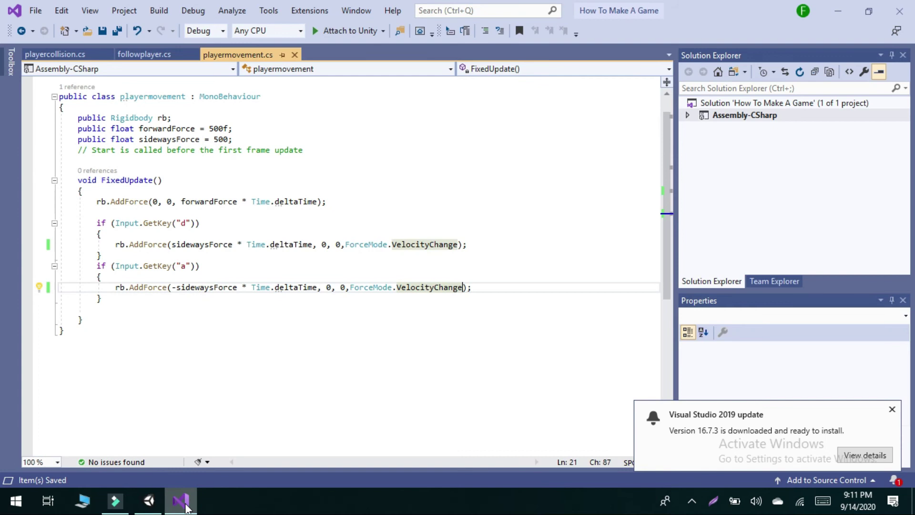
left_click(142, 506)
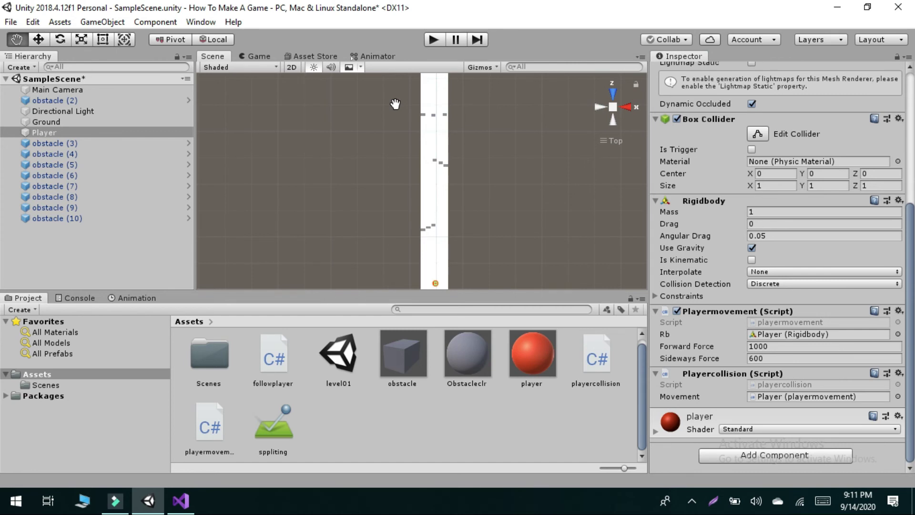
left_click(438, 39)
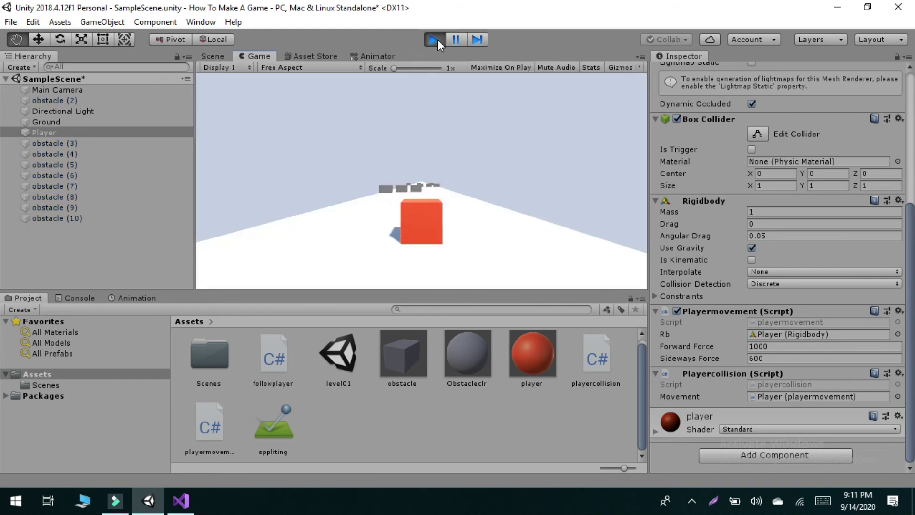
Steer the cube sideways, end the play-test and set the Player's Sideways Force to 100.
key("d")
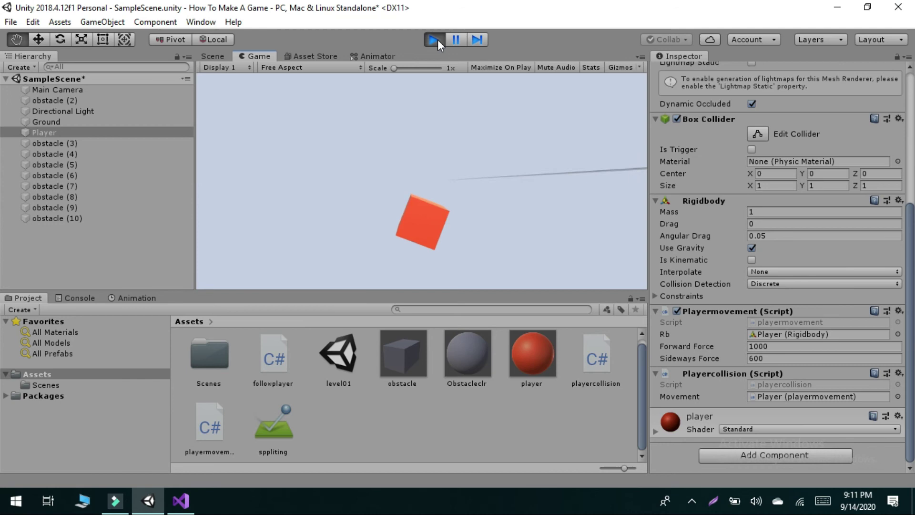
left_click(438, 39)
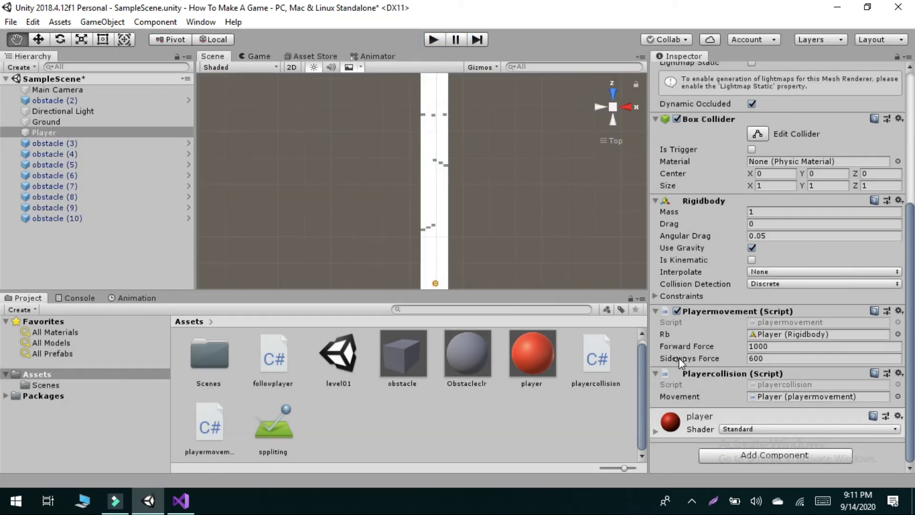
left_click(765, 358)
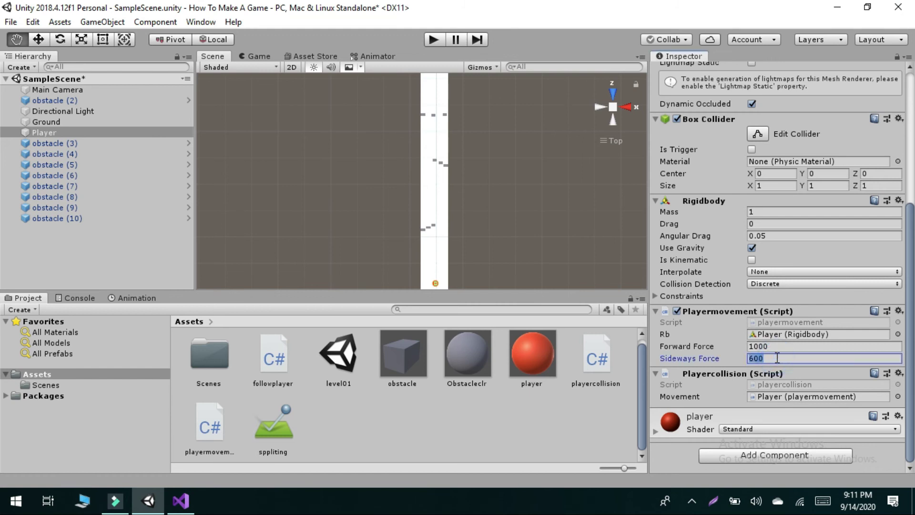
type("100")
left_click(611, 405)
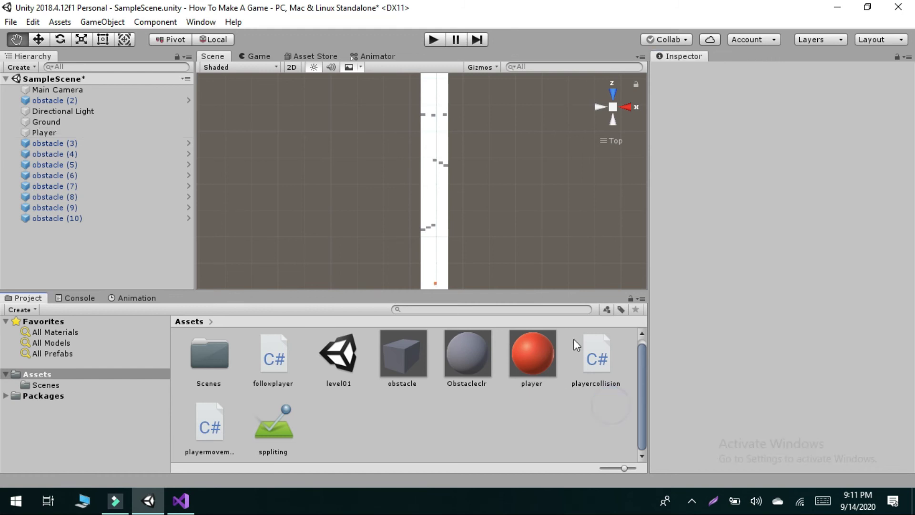
Play-test the level with the new sideways force and end the play-test.
left_click(440, 42)
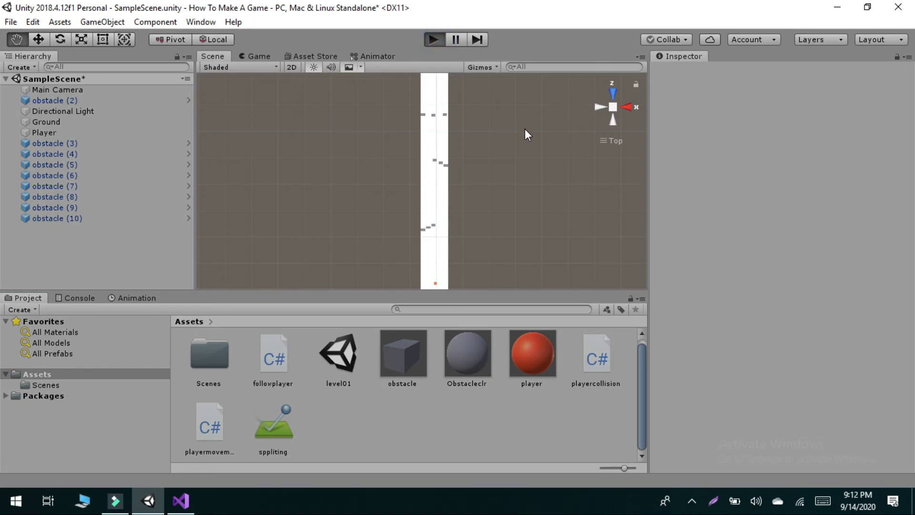
key("ctrl+p")
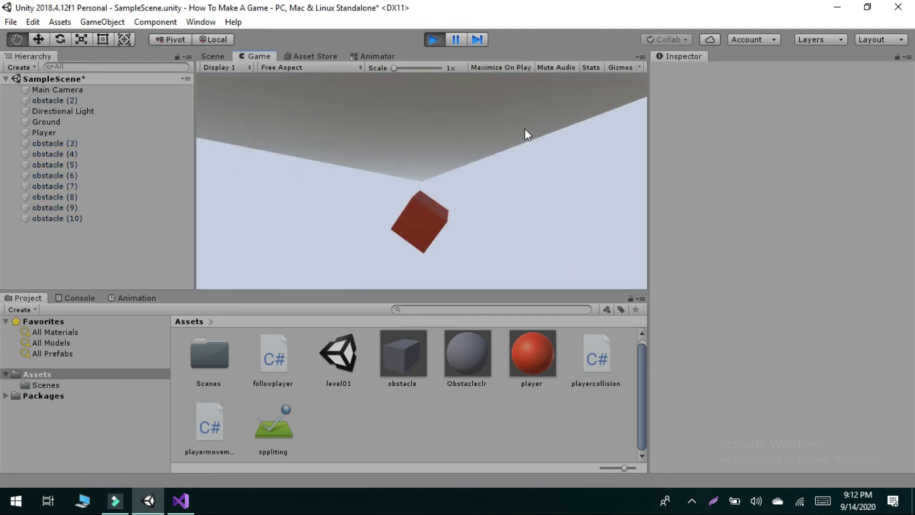
left_click(434, 39)
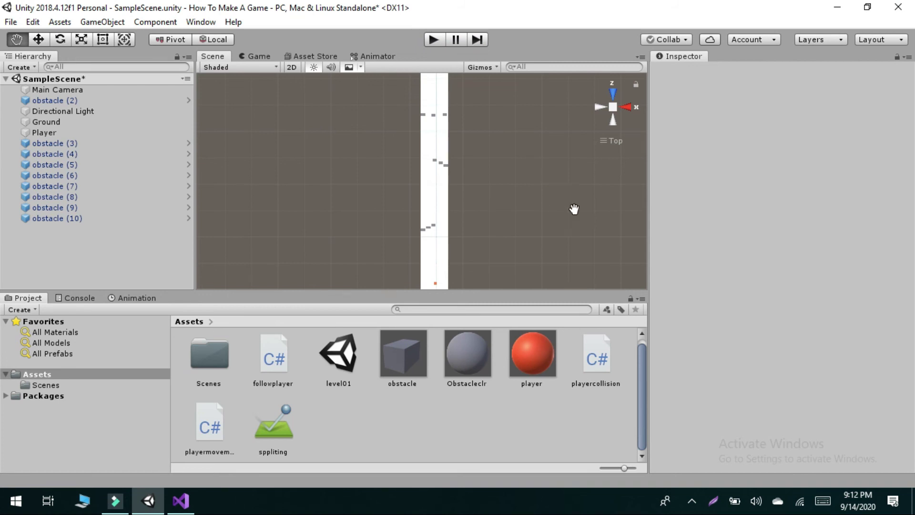
Set the Player's Sideways Force to 50 in the Playermovement script and play-test the level.
left_click(47, 132)
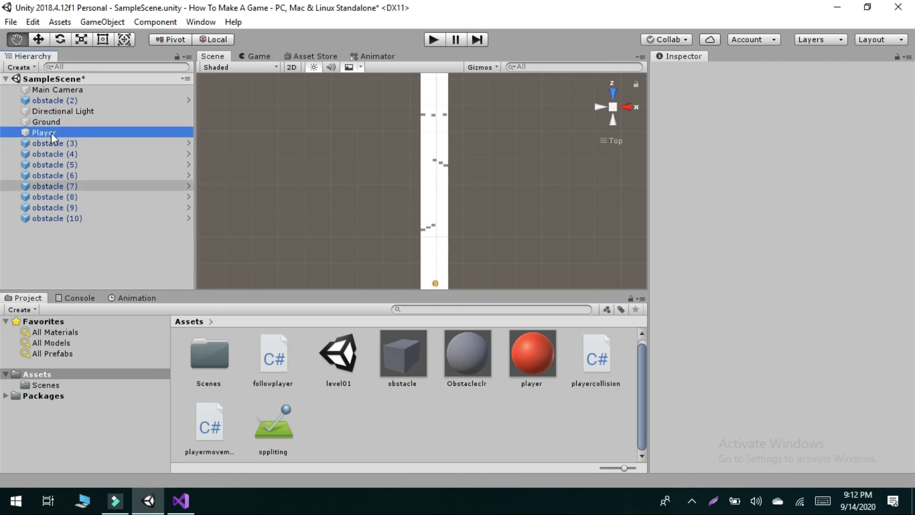
scroll(745, 450, "down", 5)
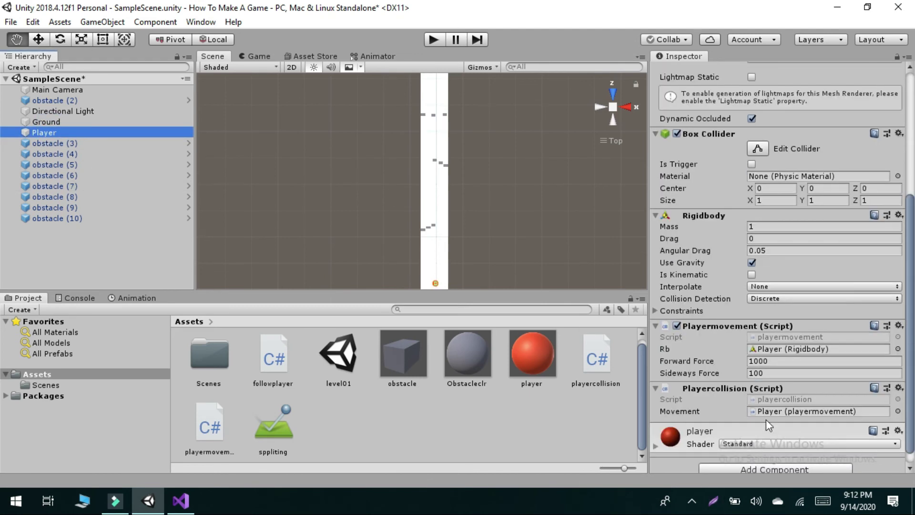
left_click(767, 373)
type("50")
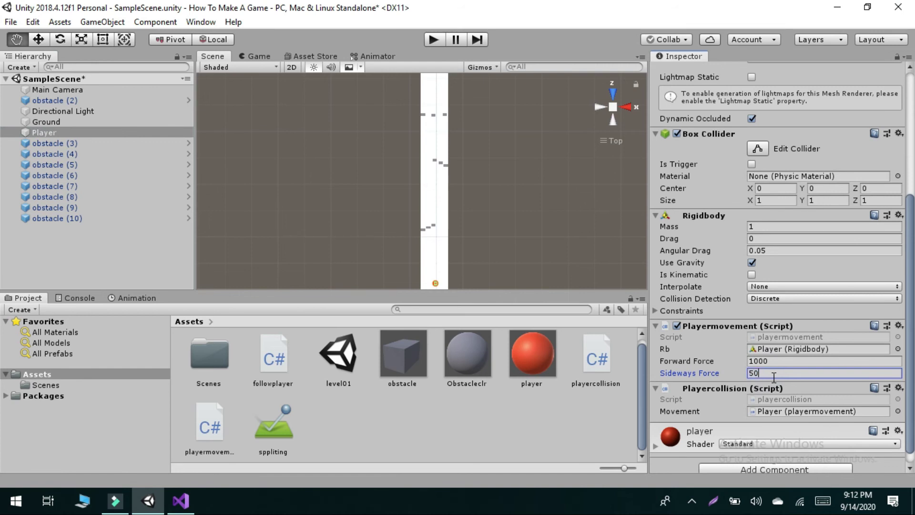
left_click(526, 434)
left_click(435, 40)
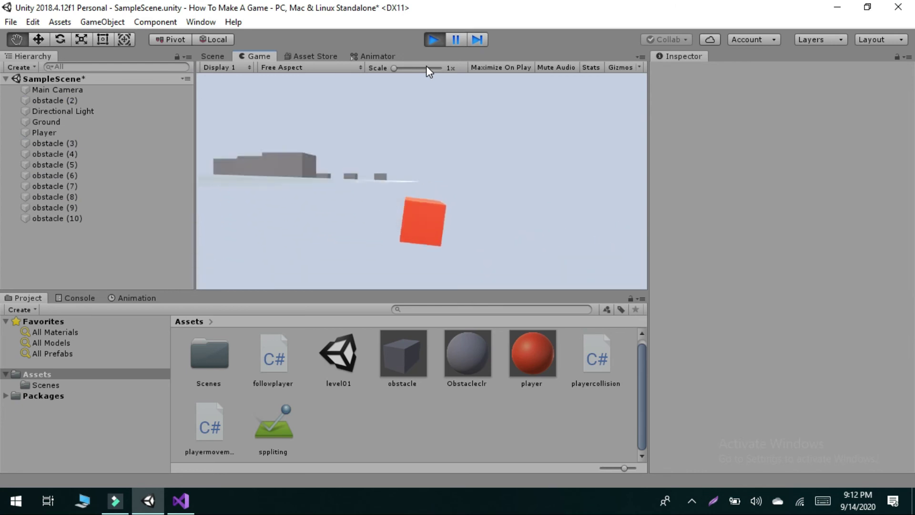
left_click(435, 41)
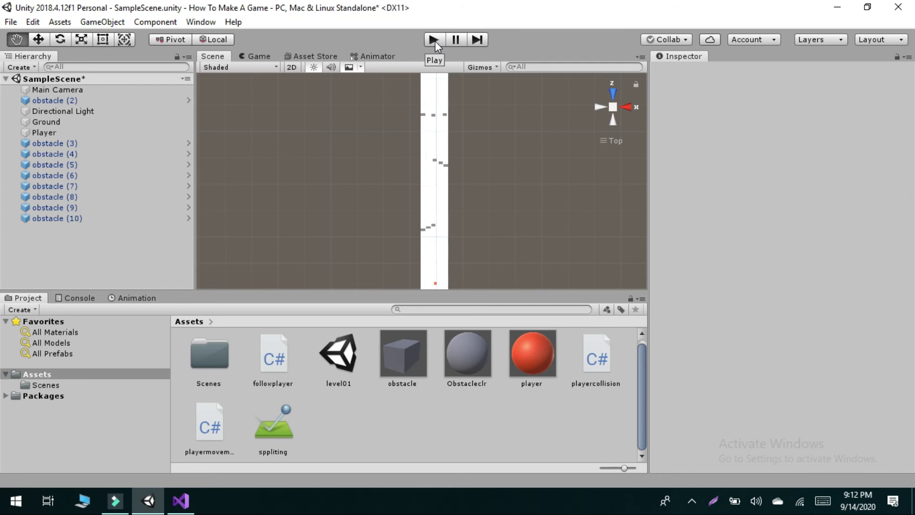
Set the Drag of the Player's Rigidbody to 1.
left_click(41, 133)
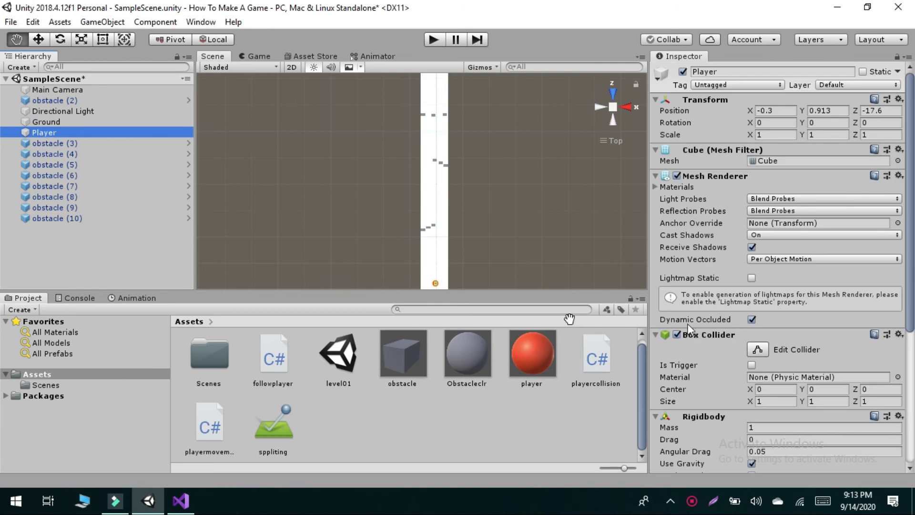
scroll(720, 333, "down", 5)
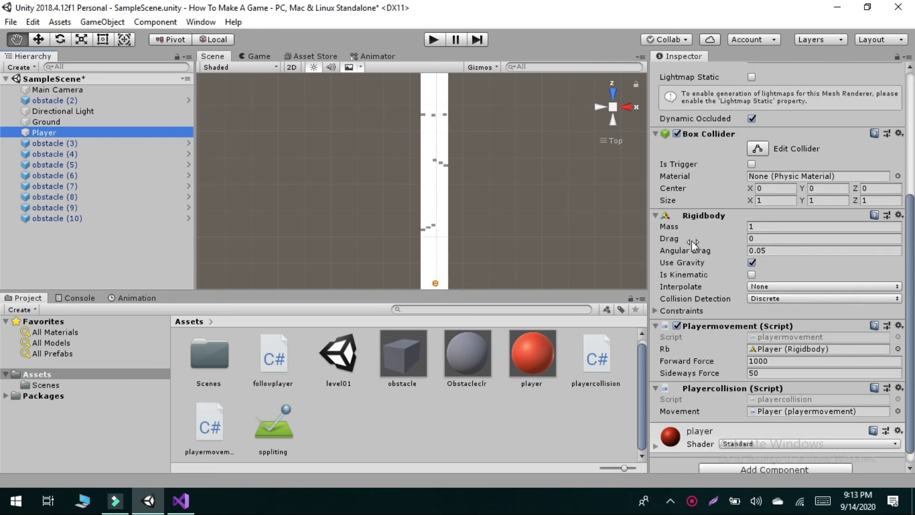
left_click(766, 240)
type("1")
scroll(772, 305, "down", 1)
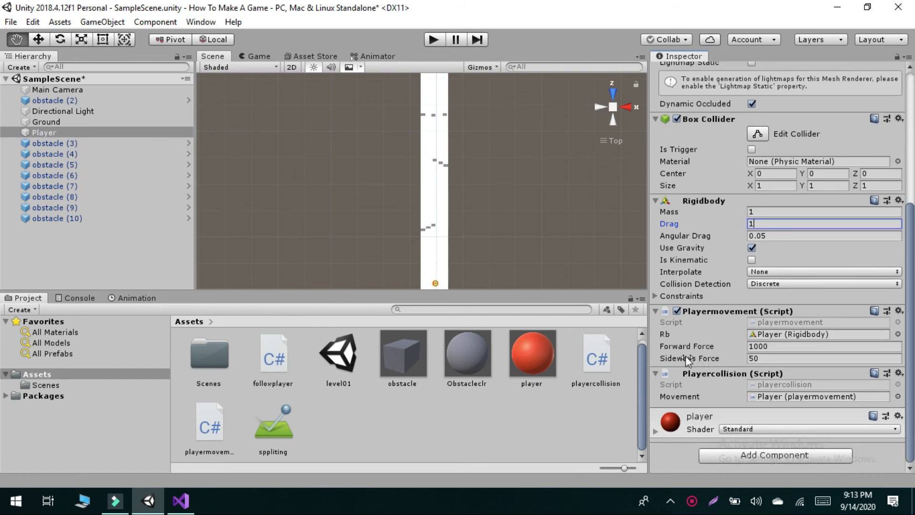
Set the Player's Forward Force to 4000 and play-test the level.
left_click(752, 350)
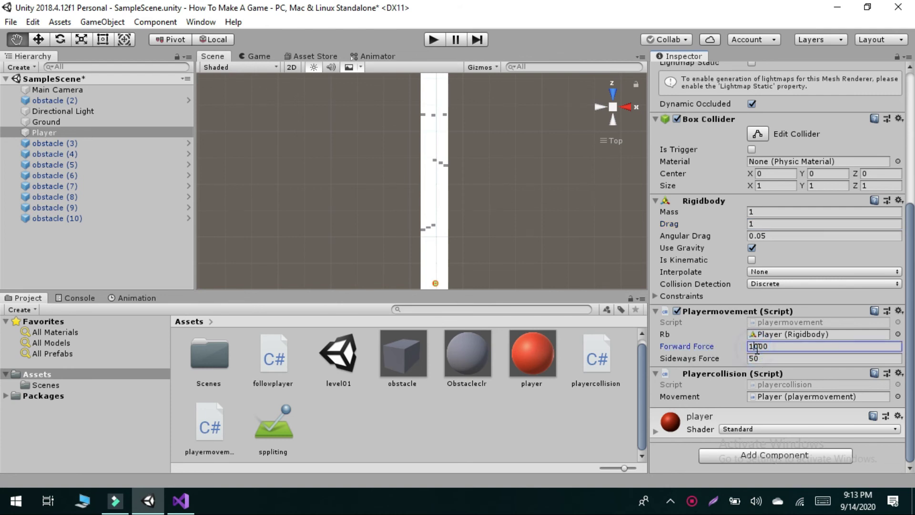
key("BackSpace")
type("4")
left_click(433, 40)
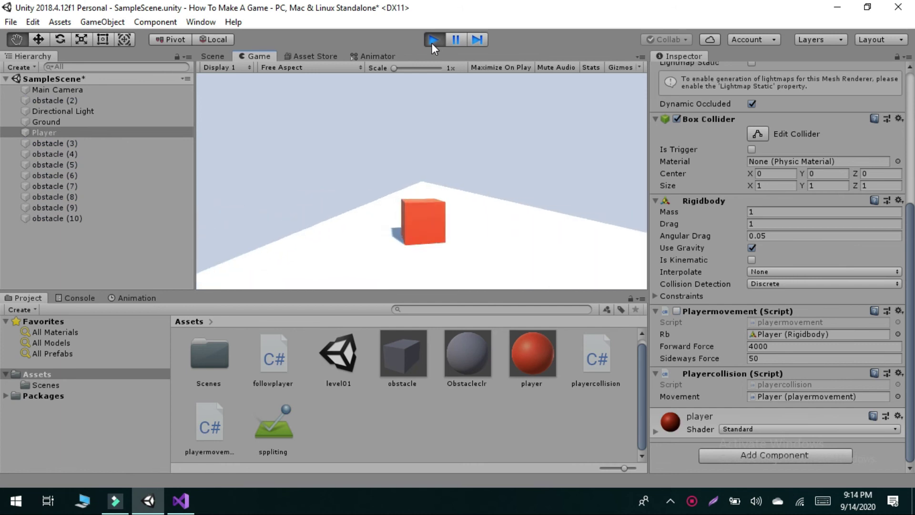
left_click(431, 42)
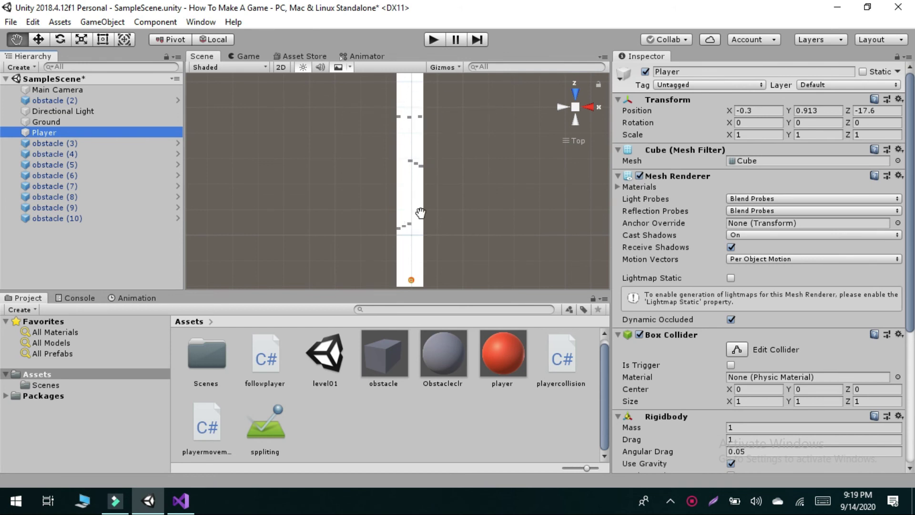
Open the Lighting settings and dock them beside the Inspector.
left_click(193, 22)
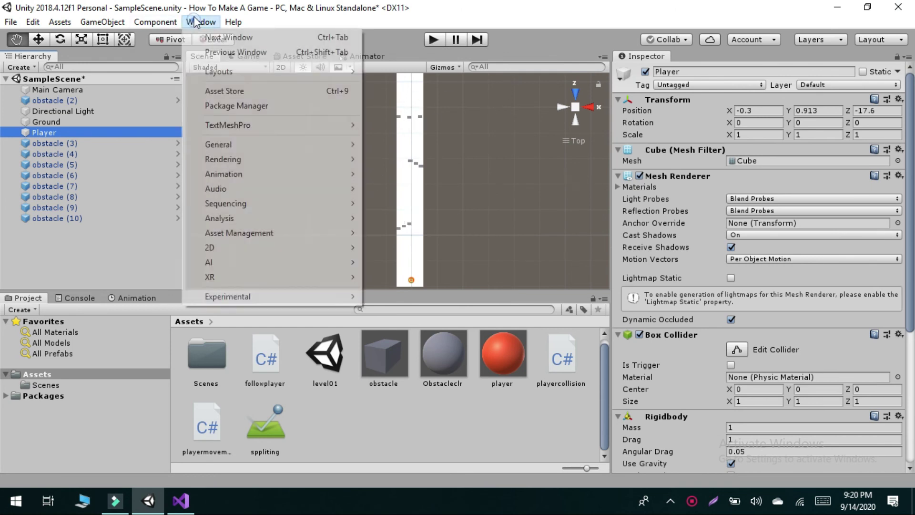
mouse_move(326, 165)
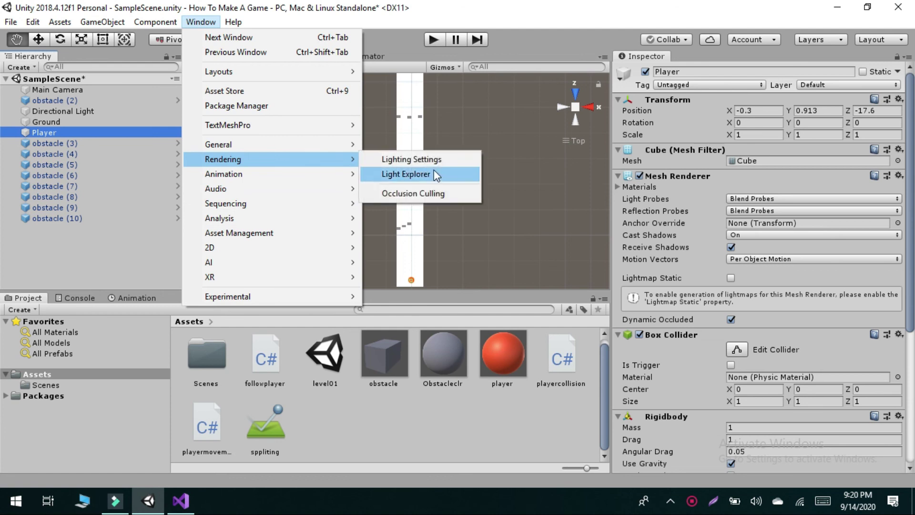
left_click(434, 159)
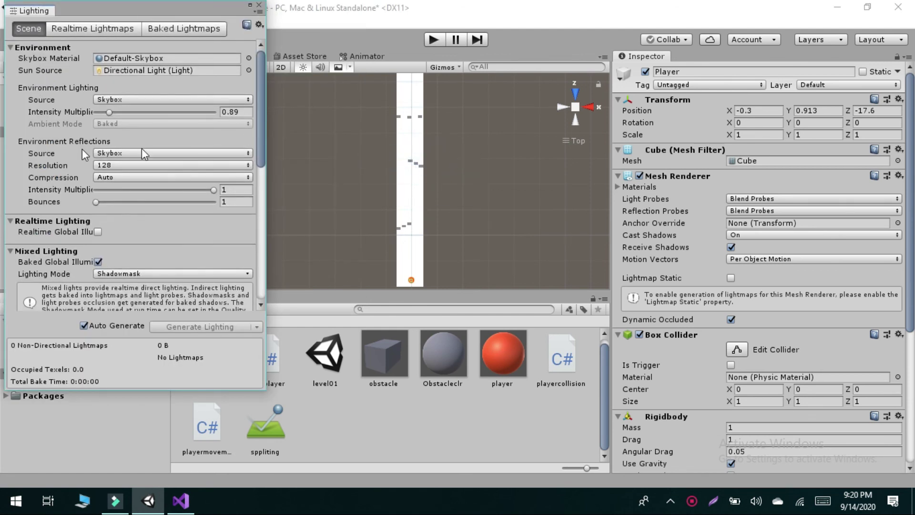
left_click_drag(548, 117, 593, 122)
left_click_drag(36, 12, 689, 61)
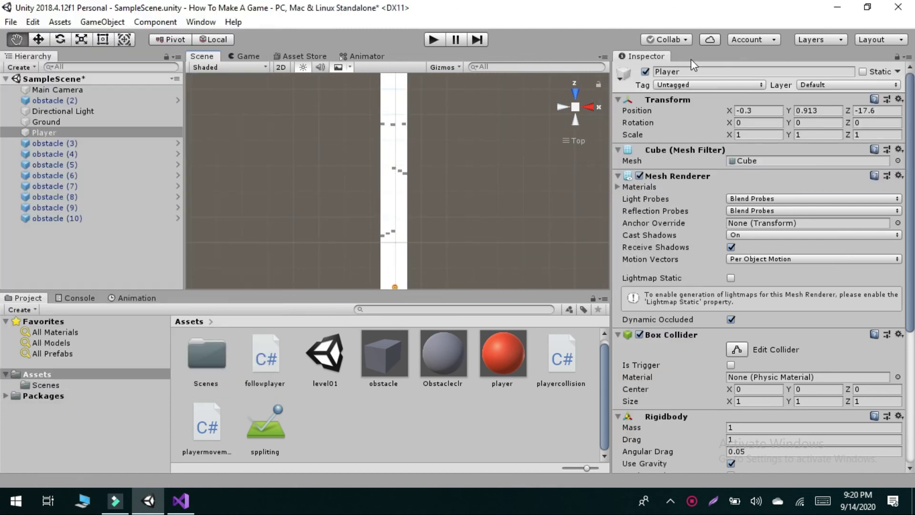
left_click(687, 54)
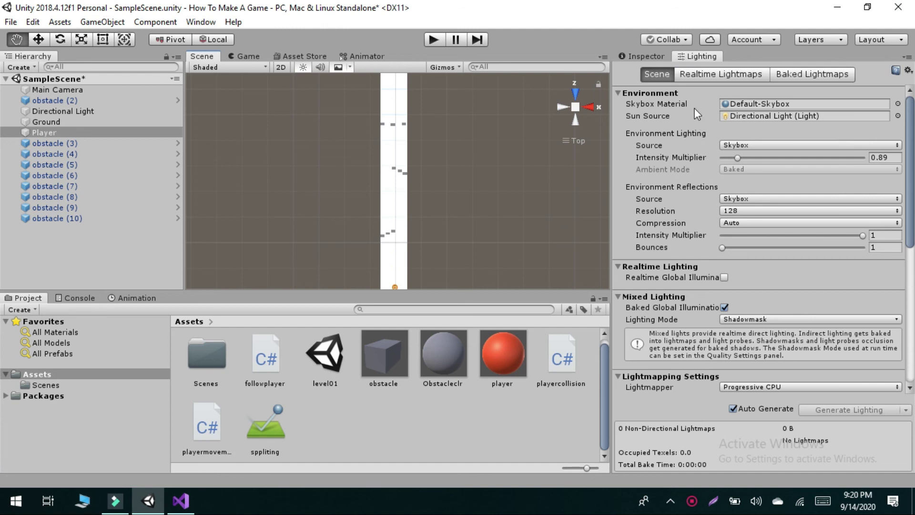
Show the Game view and enable Fog in the scene's Lighting settings.
left_click(244, 55)
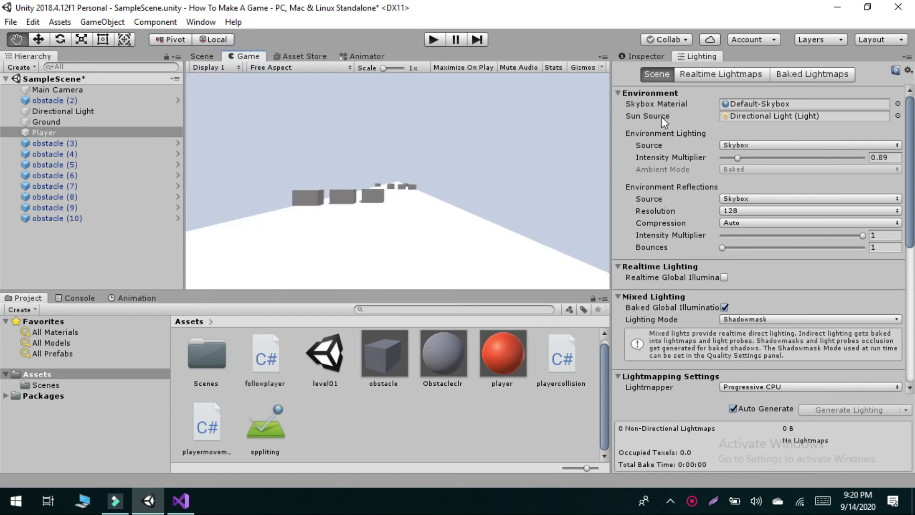
scroll(746, 216, "down", 10)
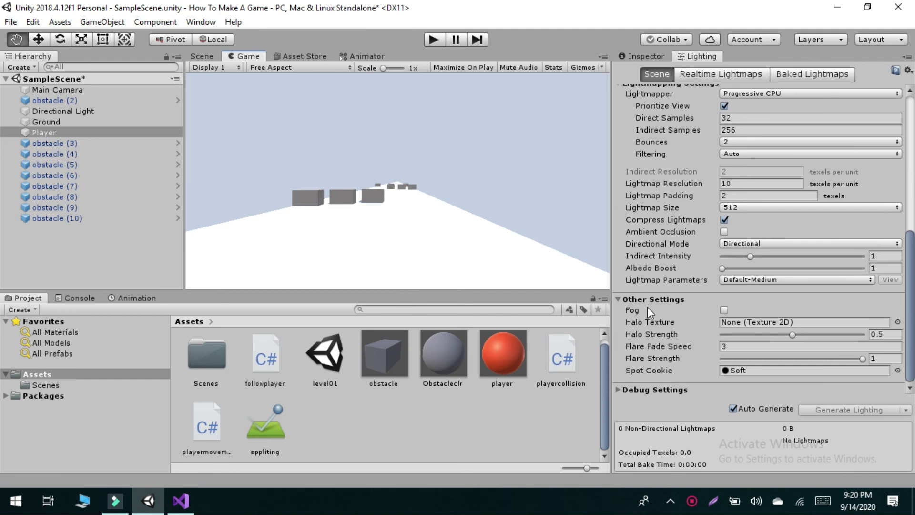
left_click(724, 310)
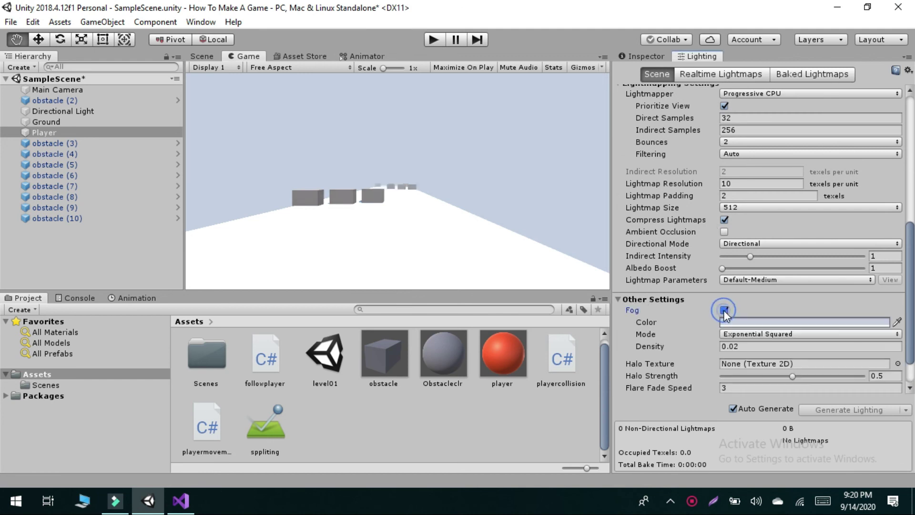
Try a red fog colour (FF5043) and match the fog to the sky by sampling the Game view background.
left_click(778, 323)
mouse_move(82, 127)
left_mouse_down()
mouse_move(96, 101)
mouse_move(104, 115)
mouse_move(147, 122)
left_mouse_up()
mouse_move(67, 121)
left_mouse_down()
mouse_move(115, 102)
mouse_move(100, 87)
left_mouse_up()
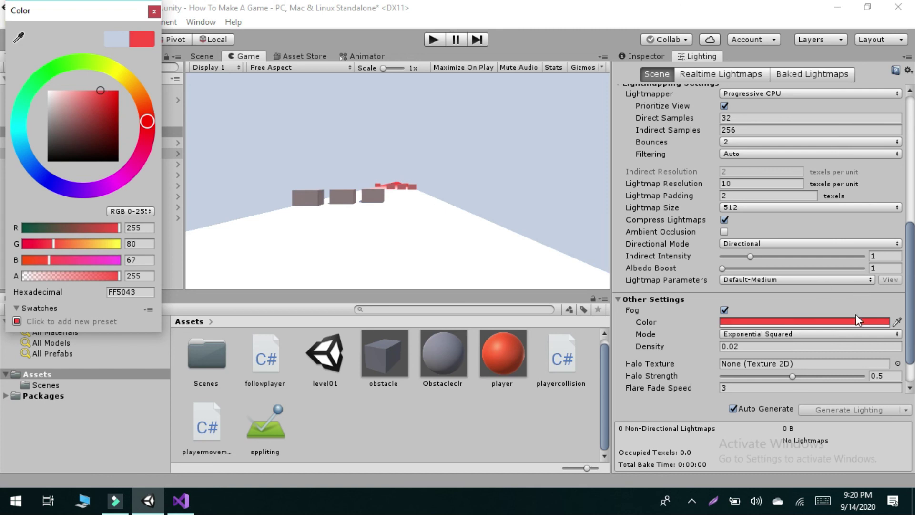
left_click(898, 323)
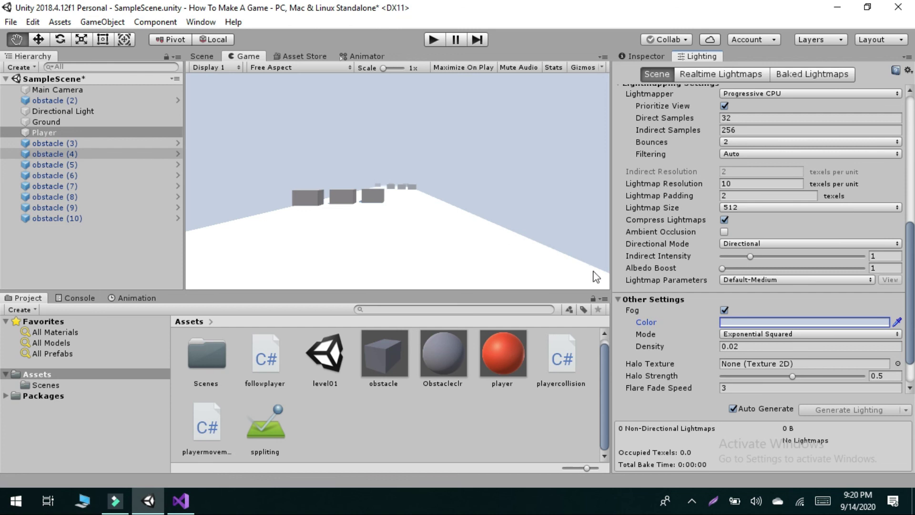
Try a fog Density of 0.01 and set it back to 0.02.
left_click(748, 346)
left_click(747, 346)
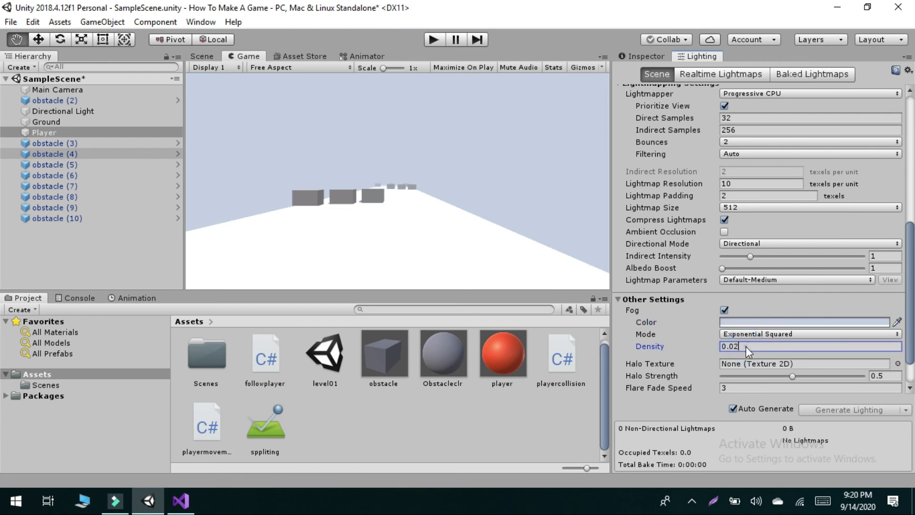
key("BackSpace")
type("1")
key("BackSpace")
type("2")
left_click(415, 170)
Play-test the level with fog enabled and end the play-test.
left_click(431, 37)
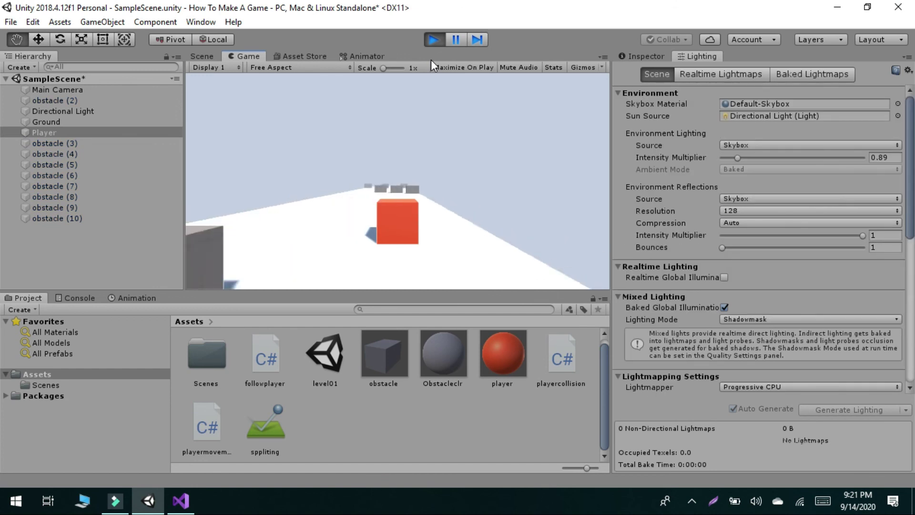
left_click(444, 36)
Set the fog Density to 0.05 in the Lighting settings.
scroll(810, 330, "down", 4)
scroll(752, 366, "down", 5)
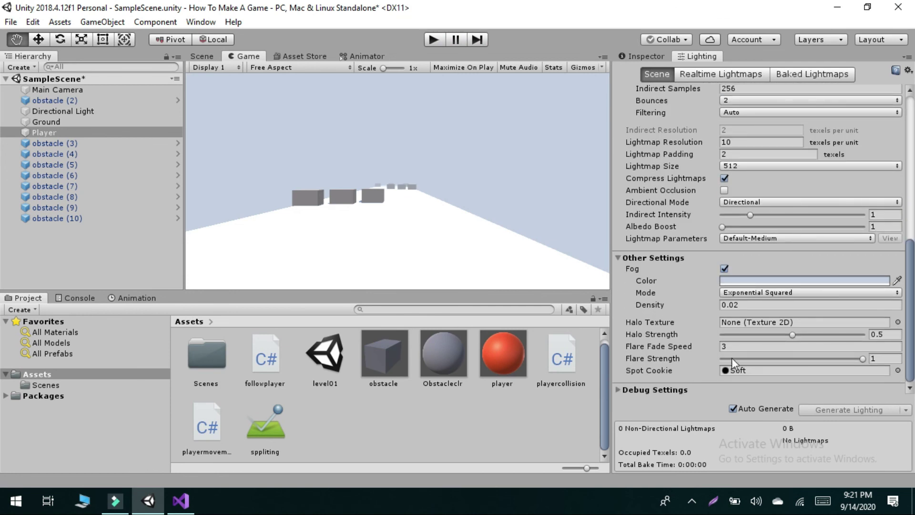
left_click(742, 304)
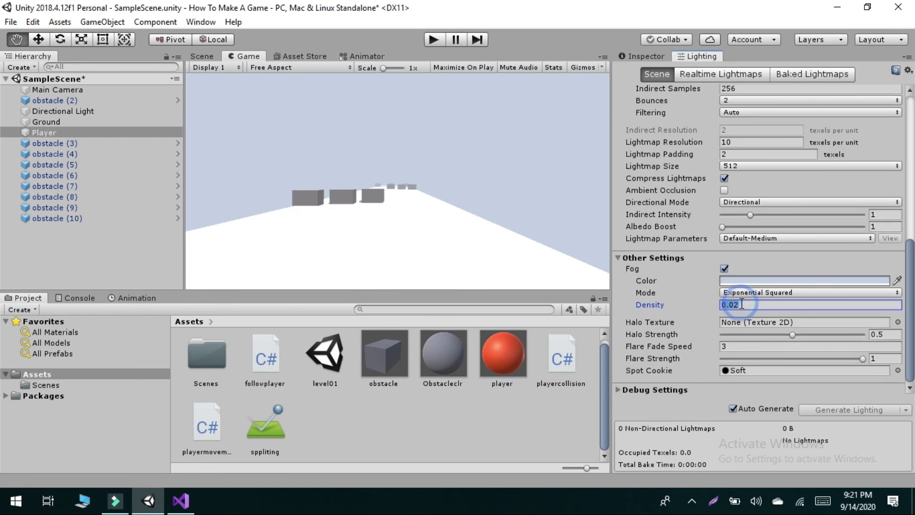
key("BackSpace")
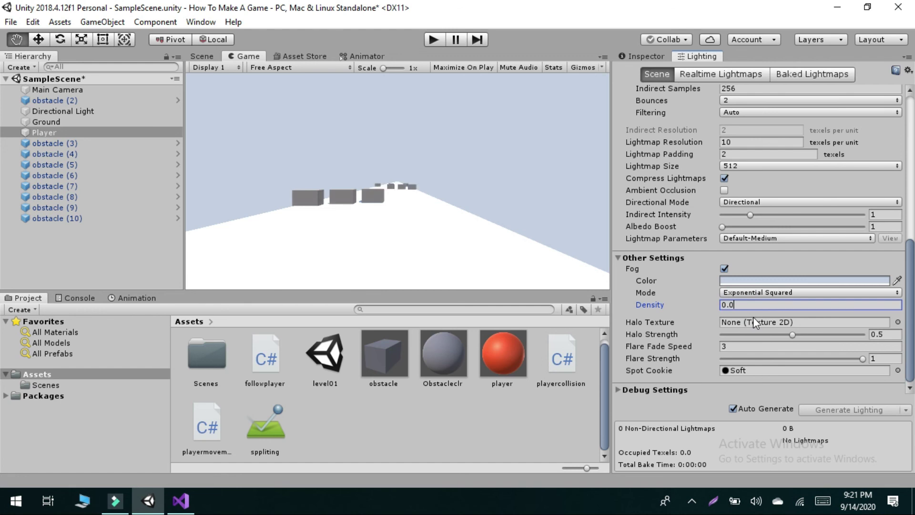
type("5")
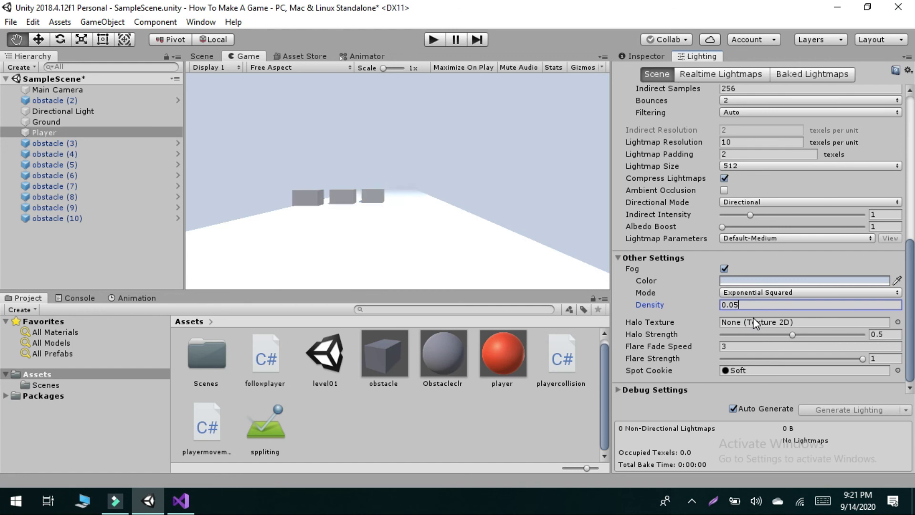
Play-test the level with the denser fog, steering the cube both ways, and end the play-test.
left_click(433, 40)
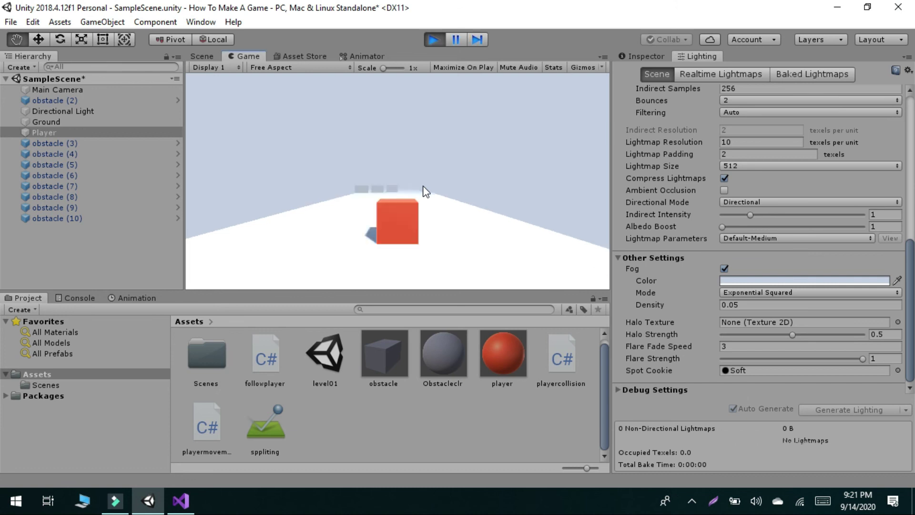
key("d")
key("a")
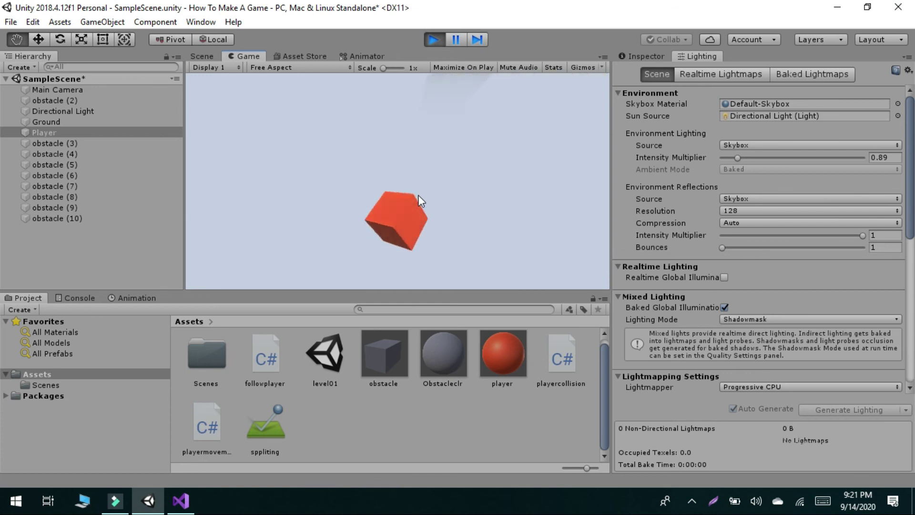
left_click(440, 39)
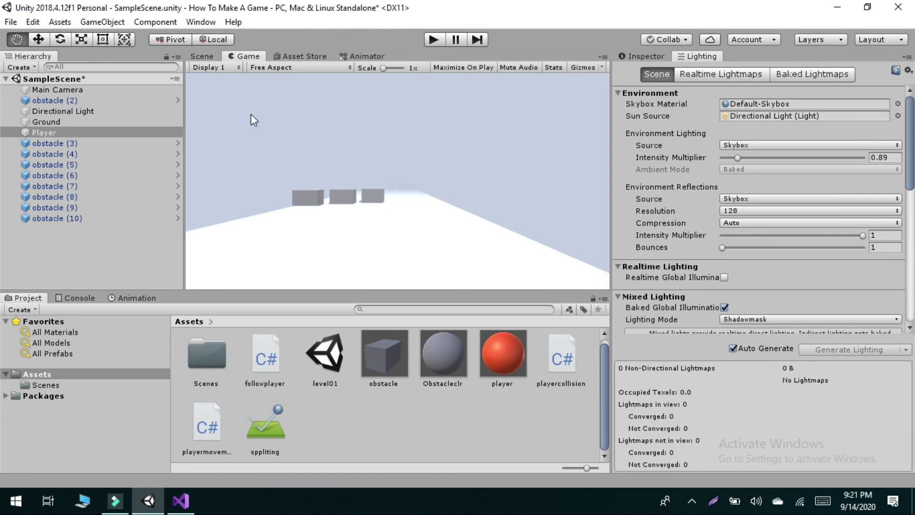
Return to the Scene view and frame the track with its obstacle rows from above.
left_click(199, 59)
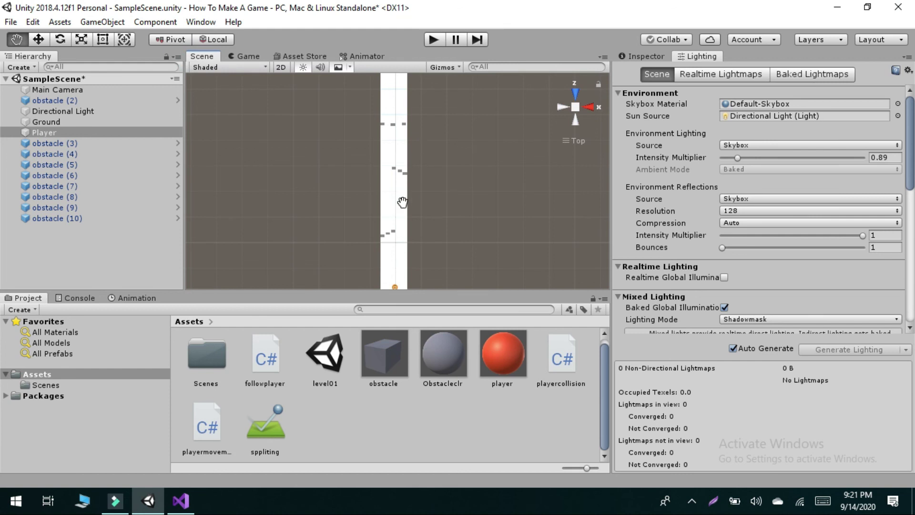
scroll(412, 194, "down", 1)
left_click_drag(413, 195, 421, 190)
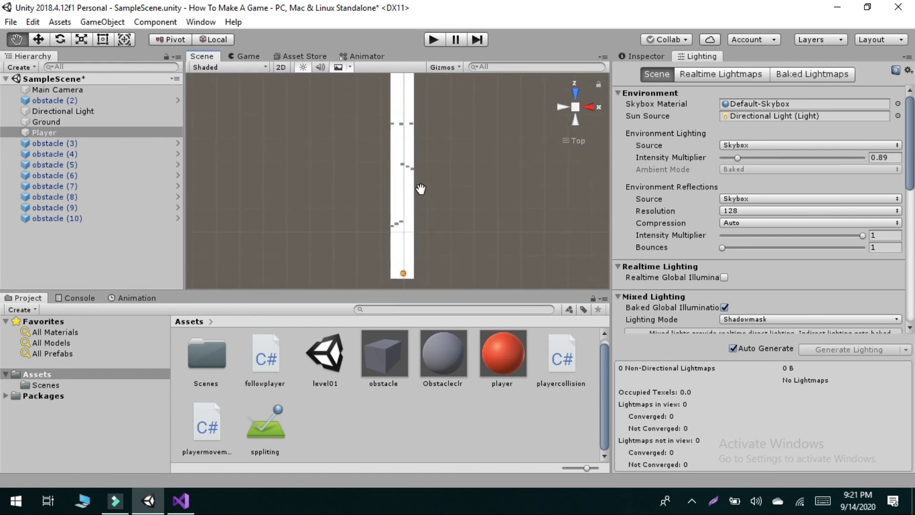